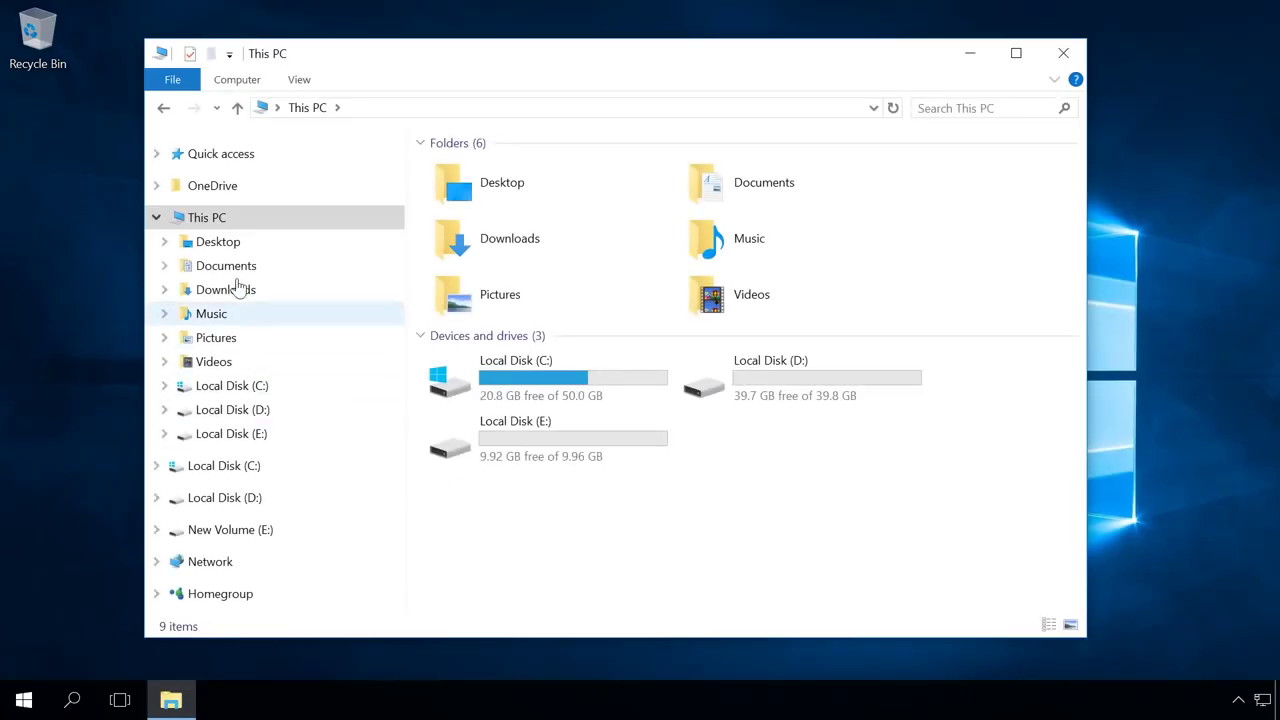
# - View the contents of the Documents and Pictures folders under This PC
pyautogui.click(226, 266)
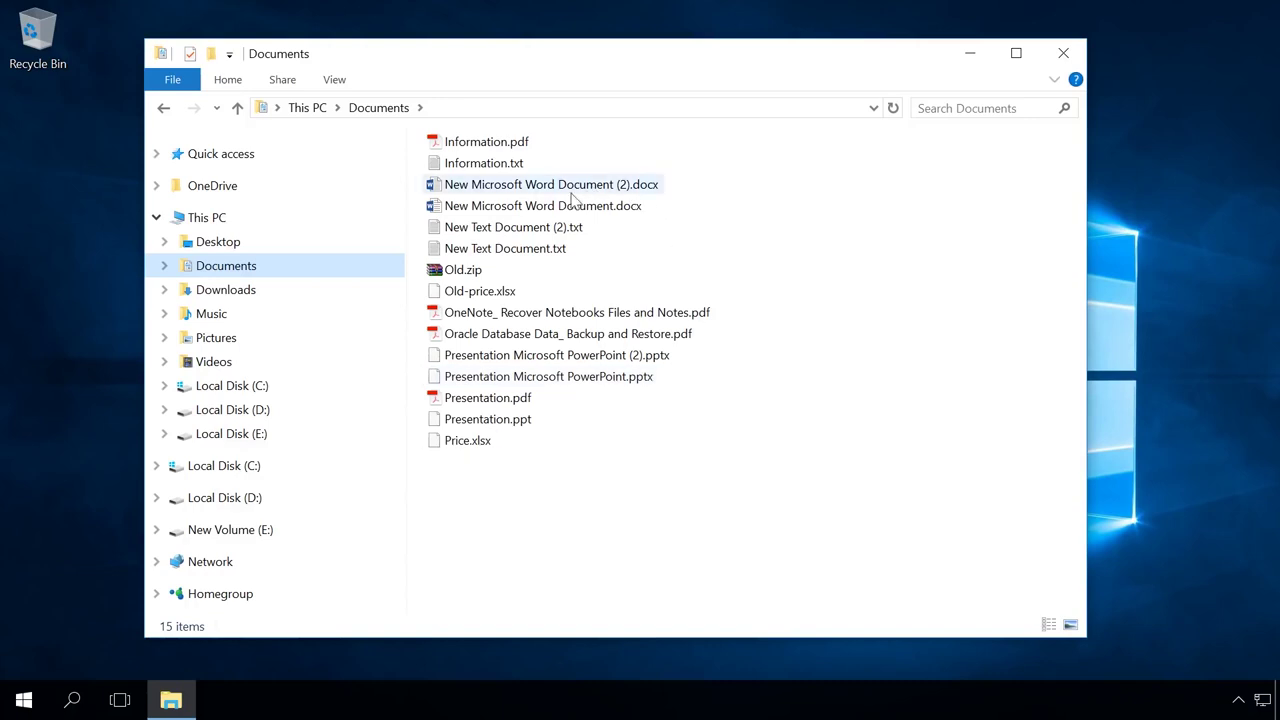
pyautogui.click(204, 339)
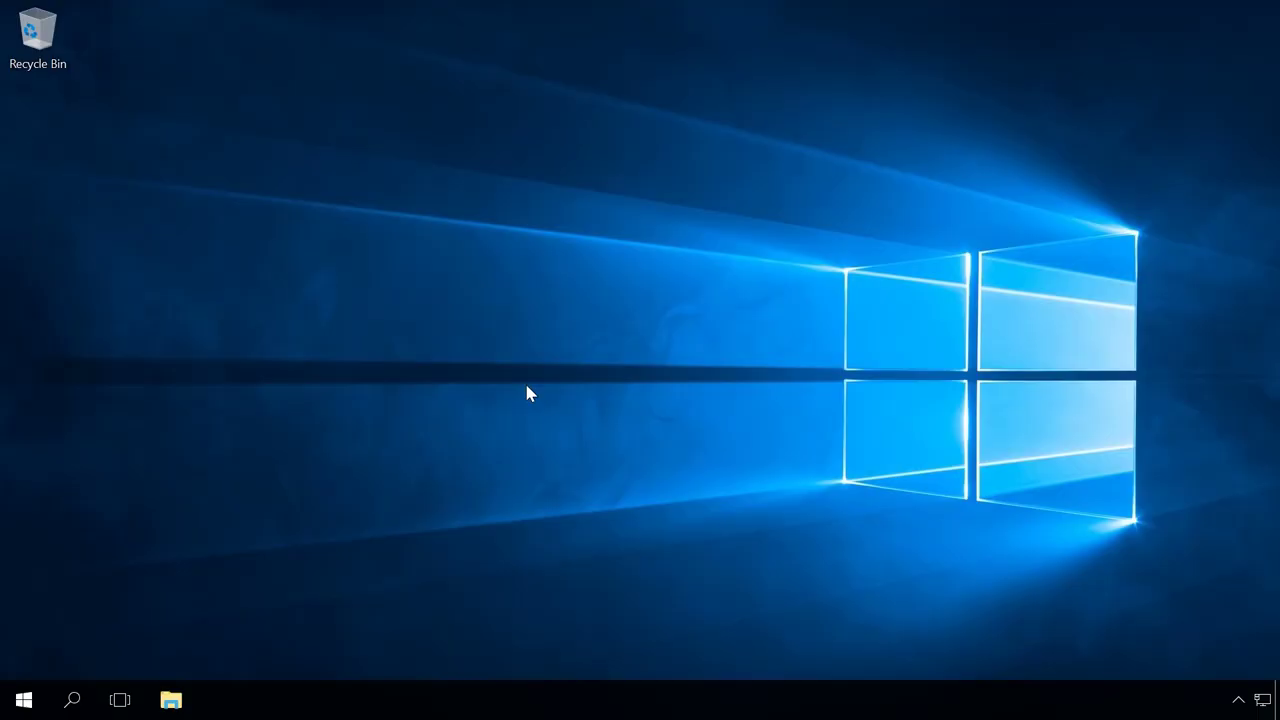
# - Start resetting this PC from the Windows recovery settings, choosing the Remove everything option
pyautogui.click(25, 702)
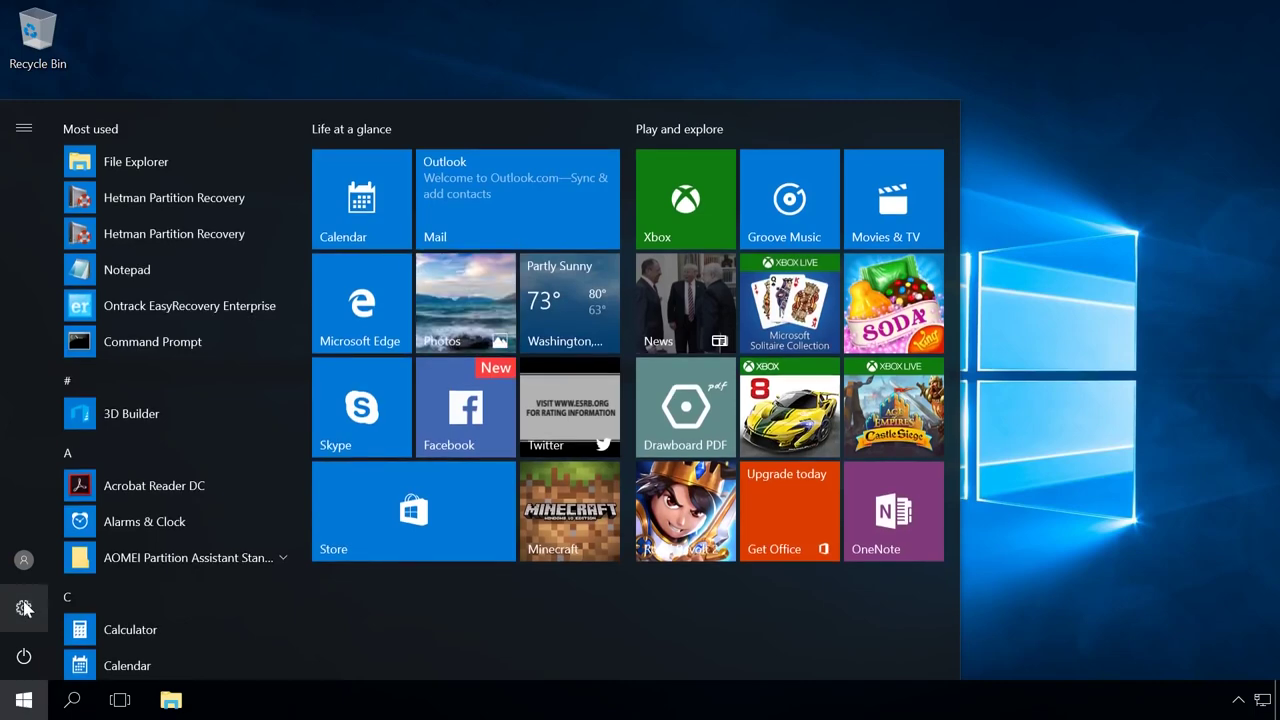
pyautogui.click(24, 608)
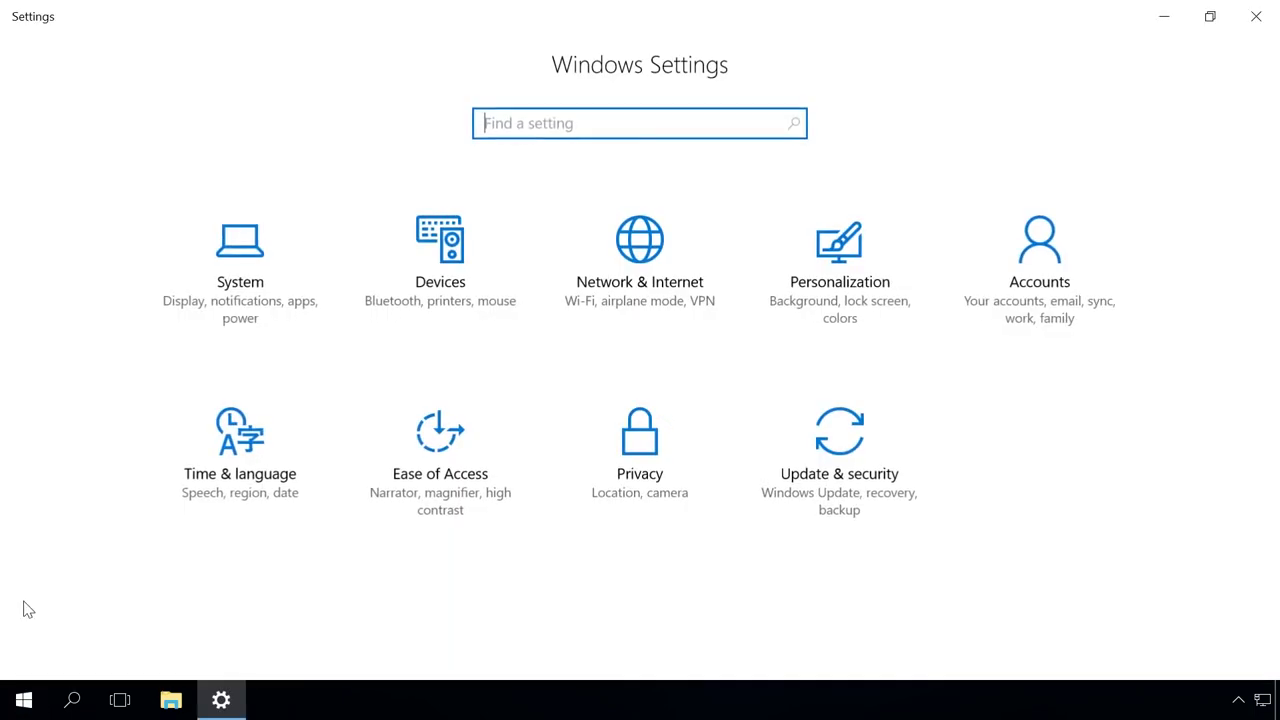
pyautogui.click(842, 486)
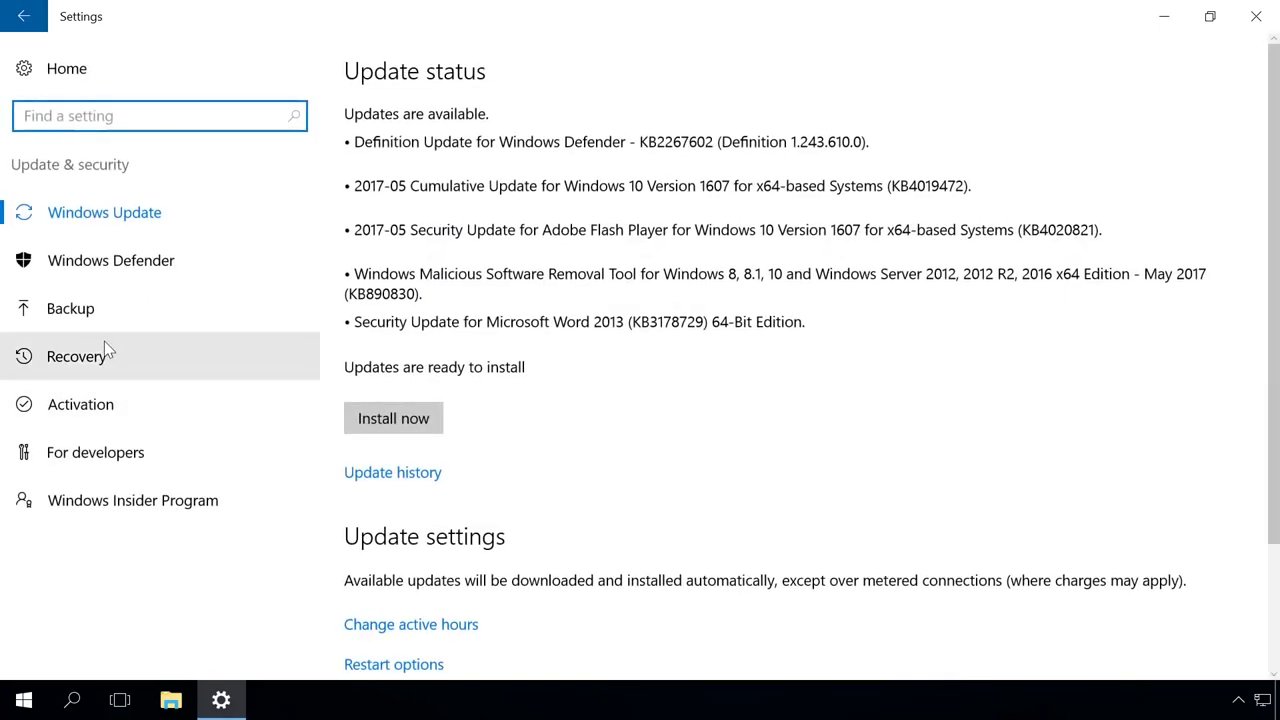
pyautogui.click(97, 352)
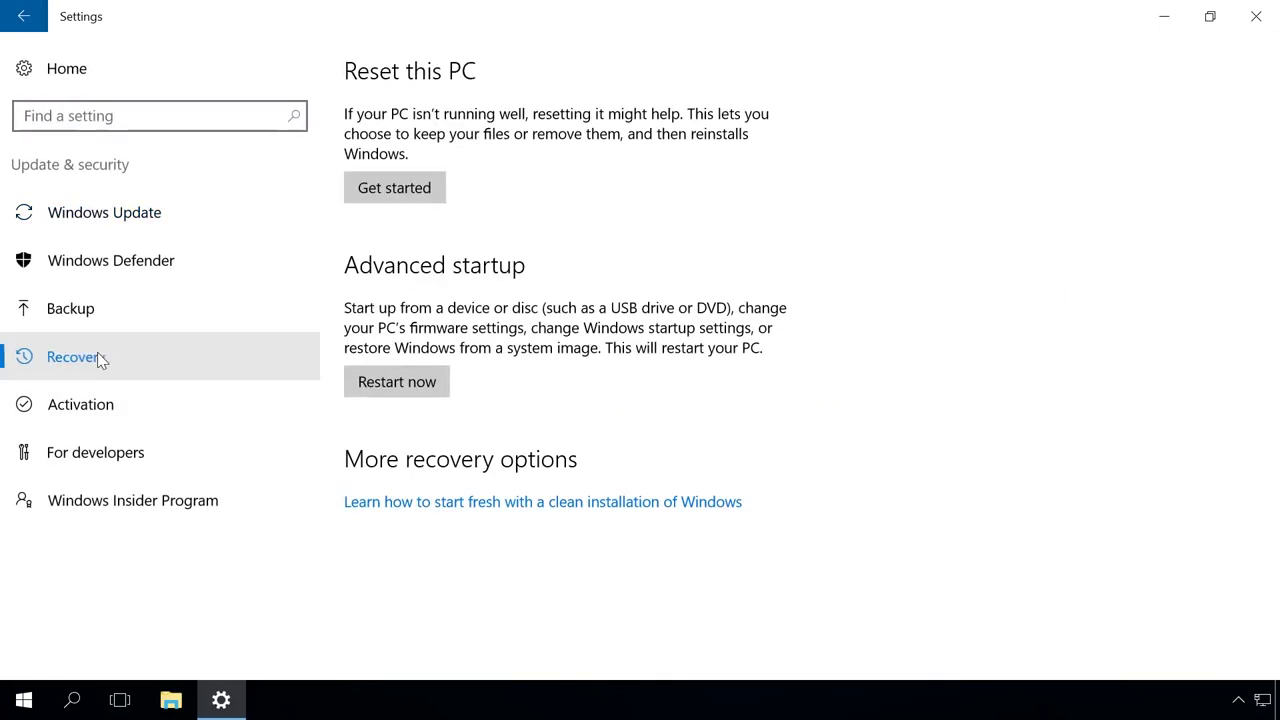
pyautogui.click(407, 192)
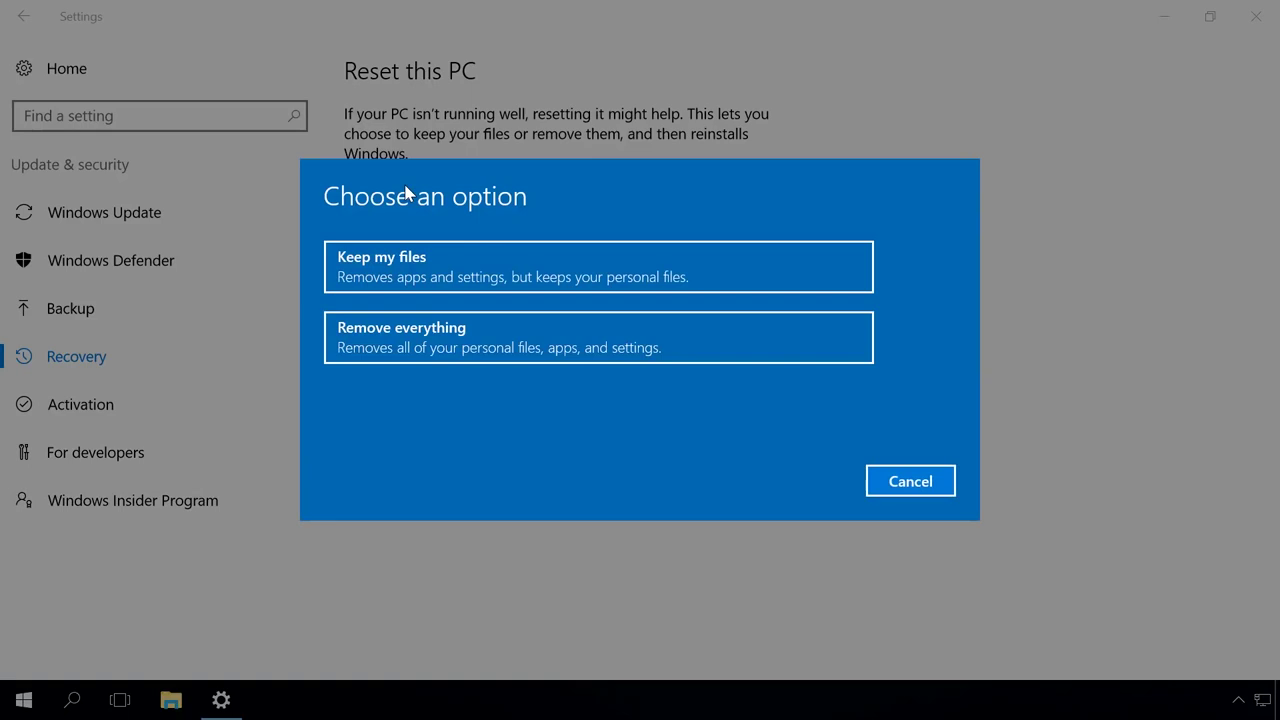
pyautogui.click(420, 337)
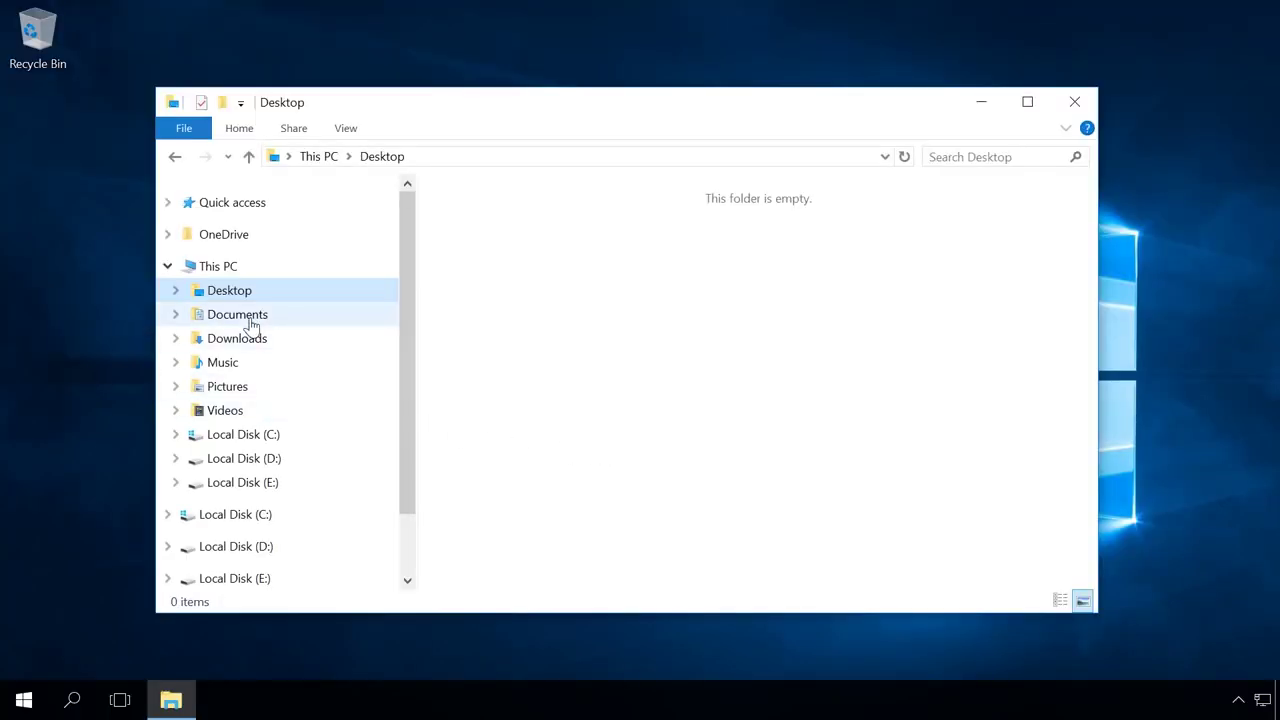
# - Check the Documents and Pictures folders for personal files following the reset
pyautogui.click(252, 327)
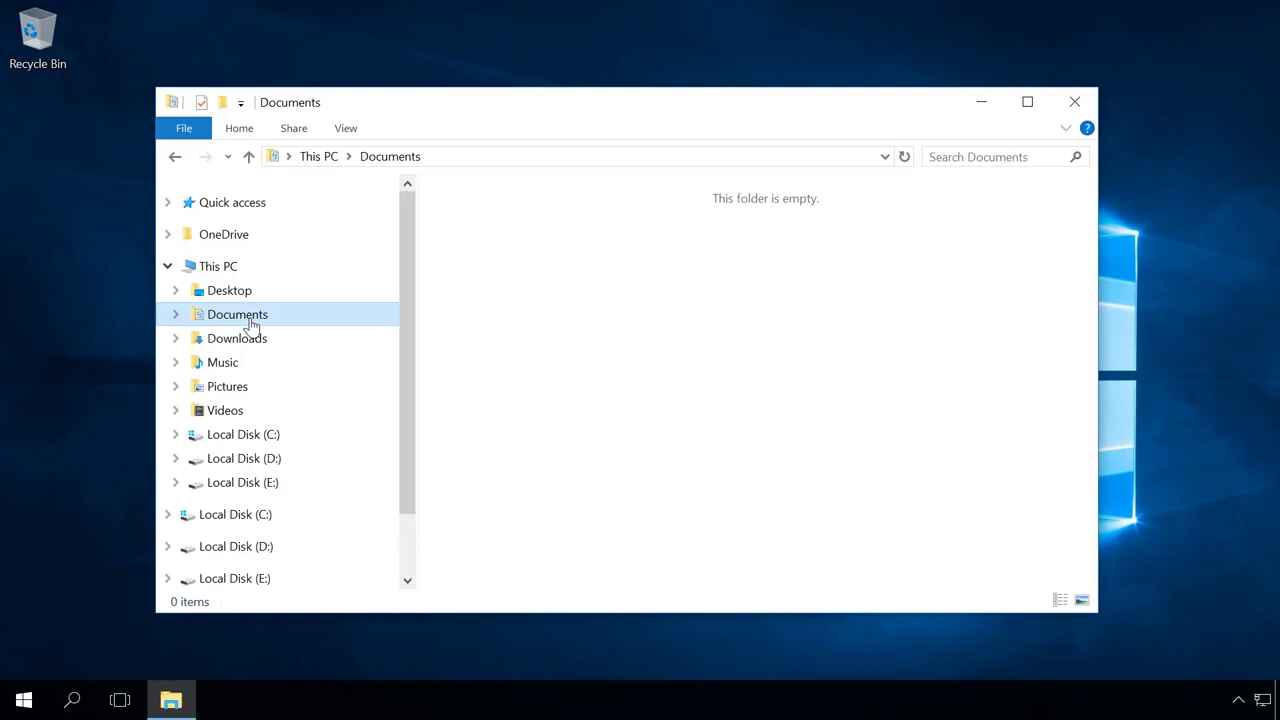
pyautogui.click(238, 390)
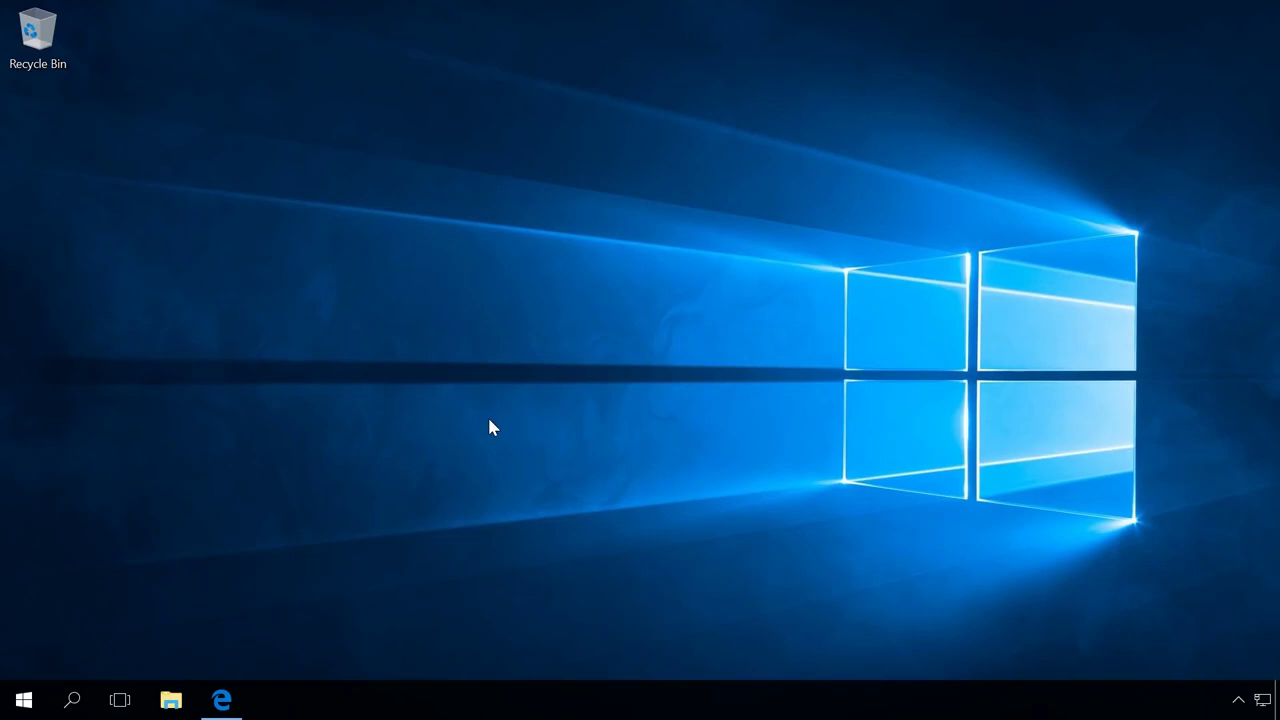
# - Switch to Microsoft Edge and download Hetman Partition Recovery 2.6 from its product page on hetmanrecovery.com
pyautogui.click(238, 702)
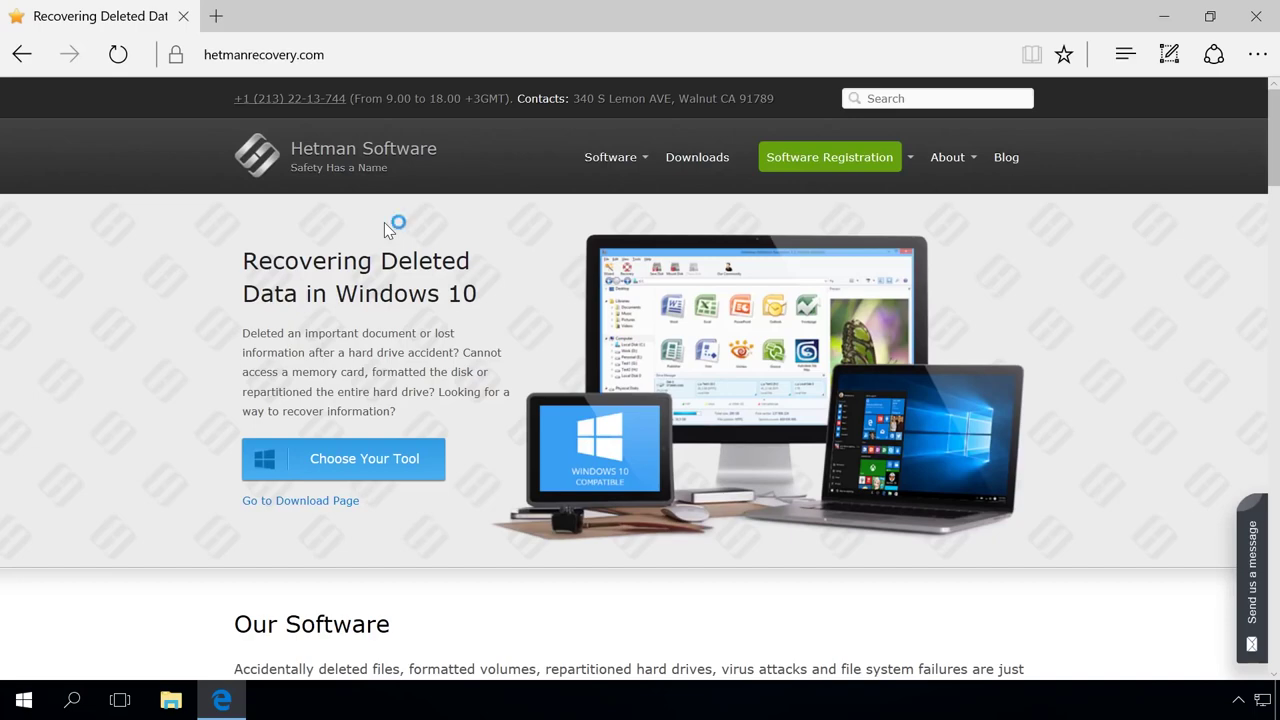
pyautogui.scroll(-5, 384, 222)
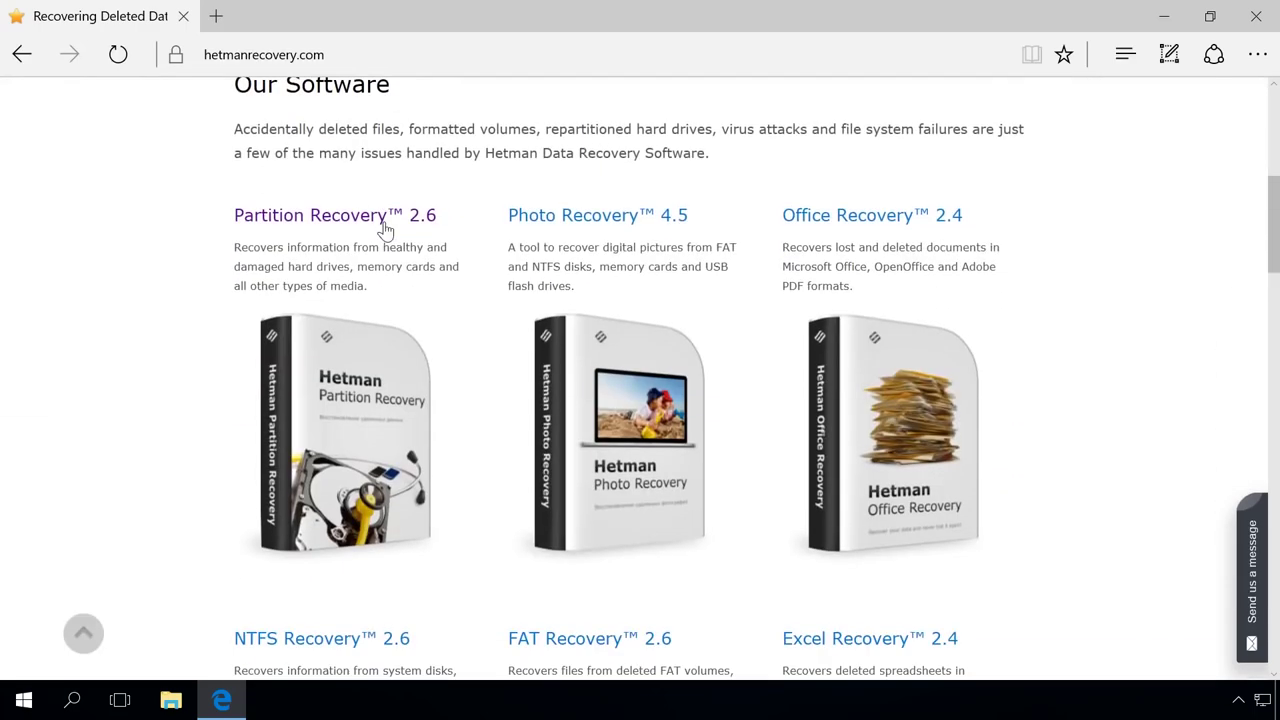
pyautogui.click(292, 218)
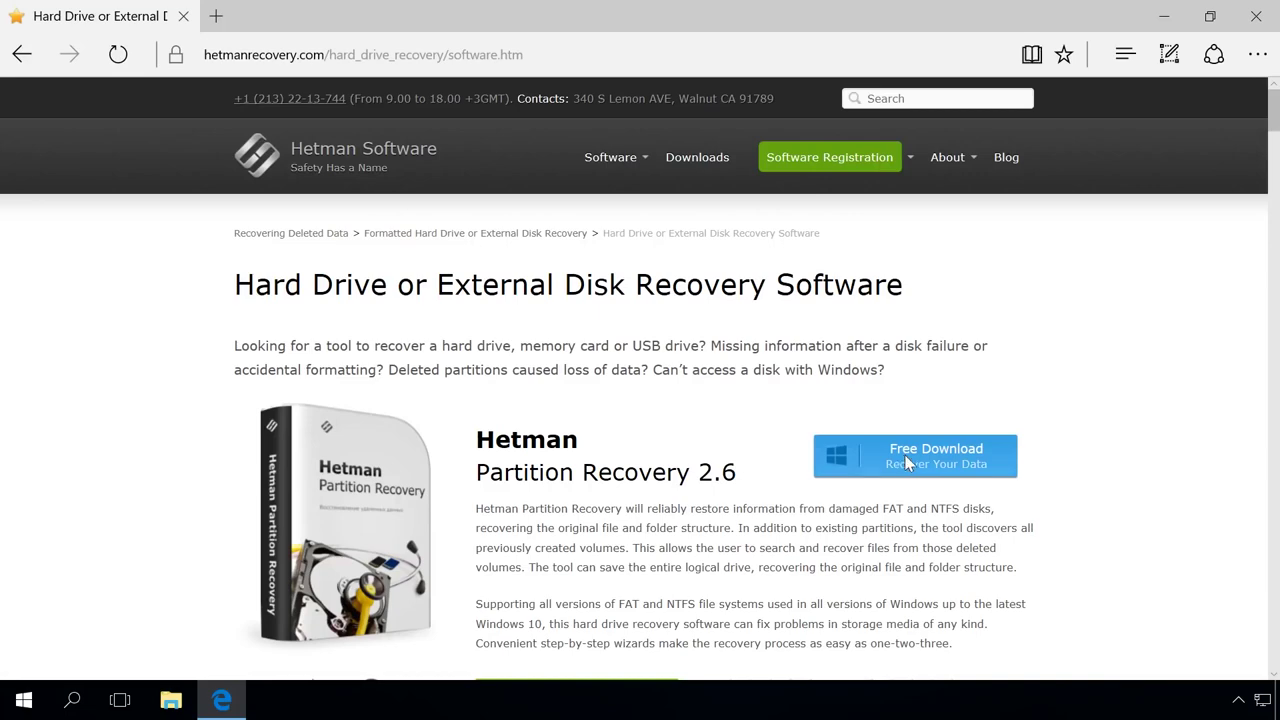
pyautogui.click(907, 462)
pyautogui.click(770, 650)
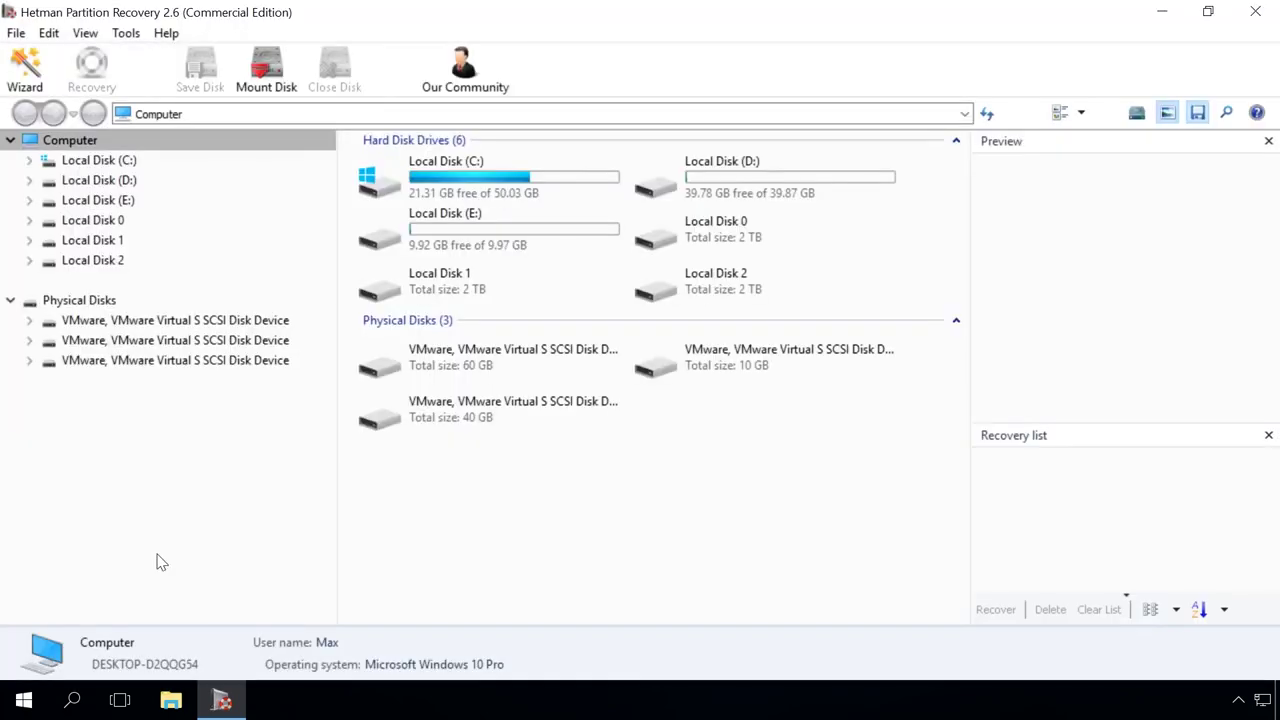
# - Start a full analysis of Local Disk (C:) with the File Recovery Wizard
pyautogui.doubleClick(112, 162)
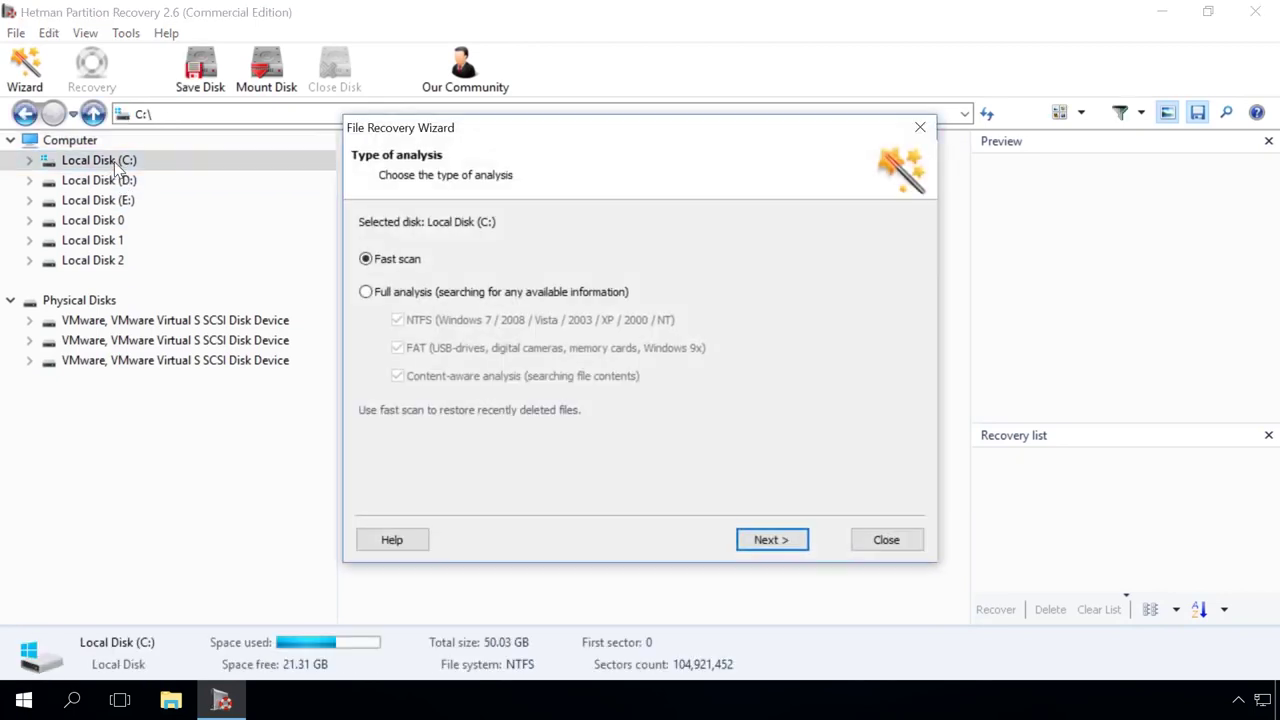
pyautogui.click(387, 292)
pyautogui.click(769, 541)
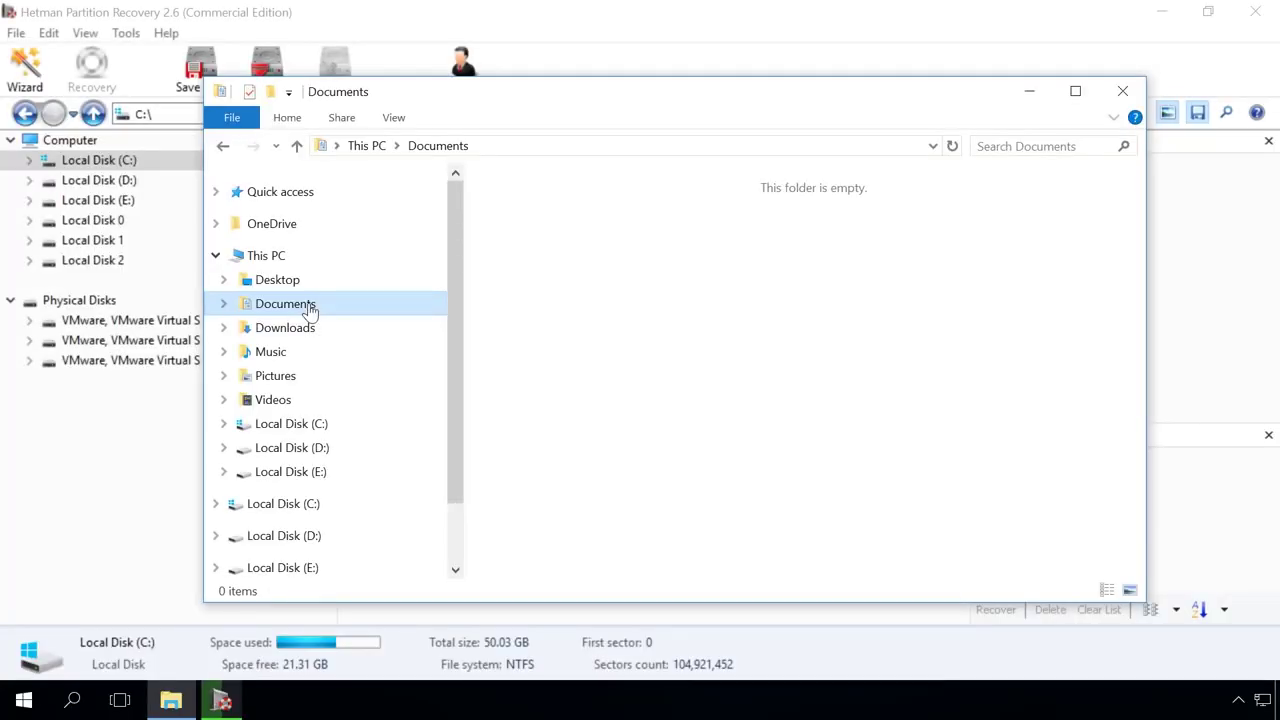
# - Look through the Pictures, Downloads and Desktop folders in File Explorer
pyautogui.click(278, 380)
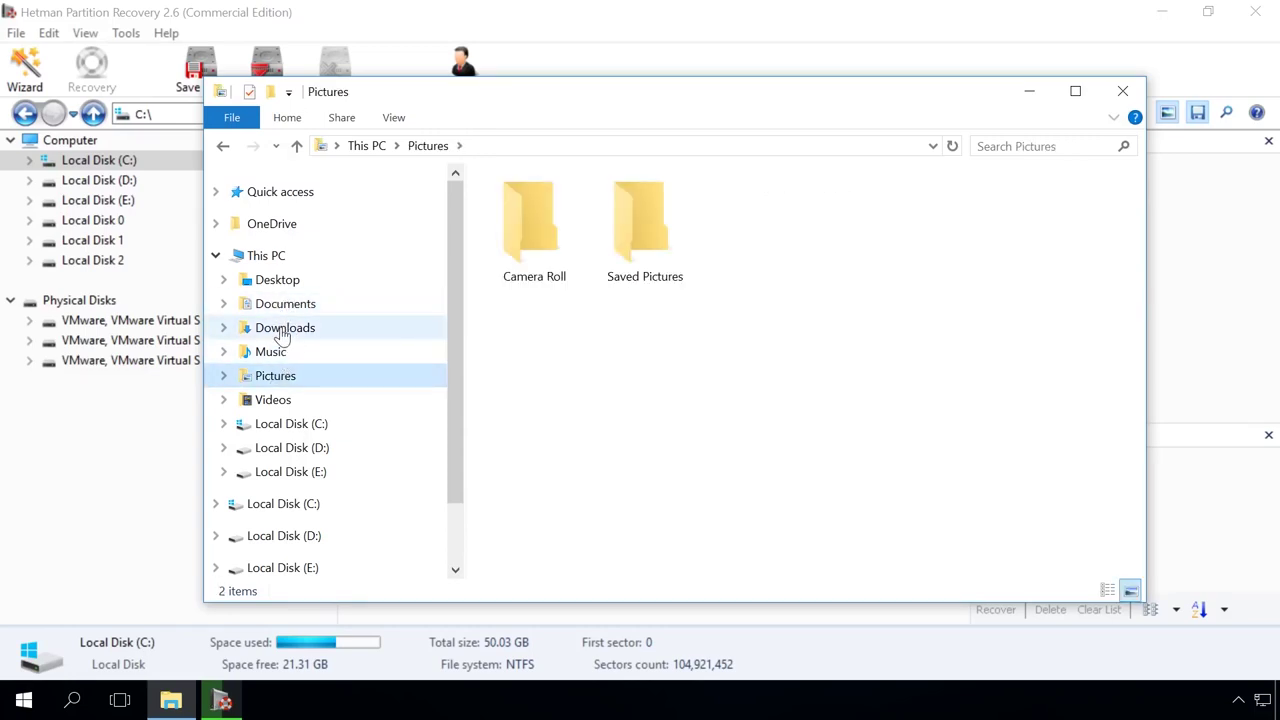
pyautogui.click(283, 333)
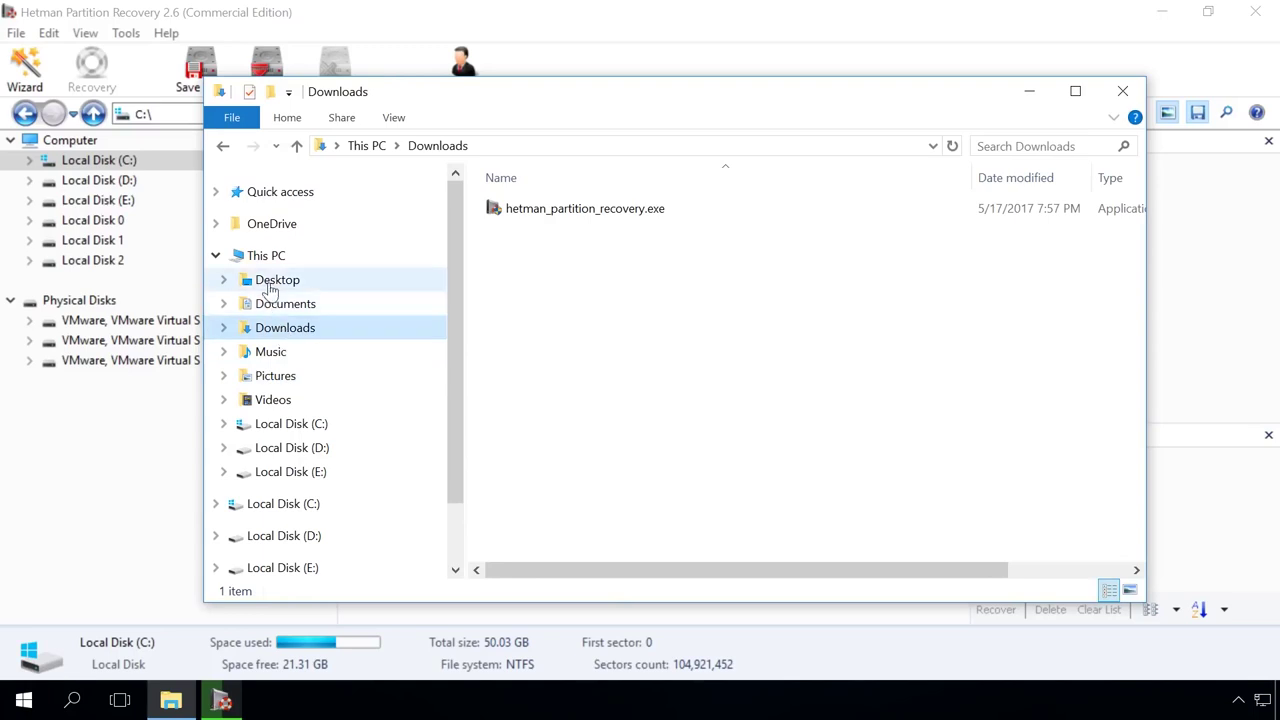
pyautogui.click(273, 283)
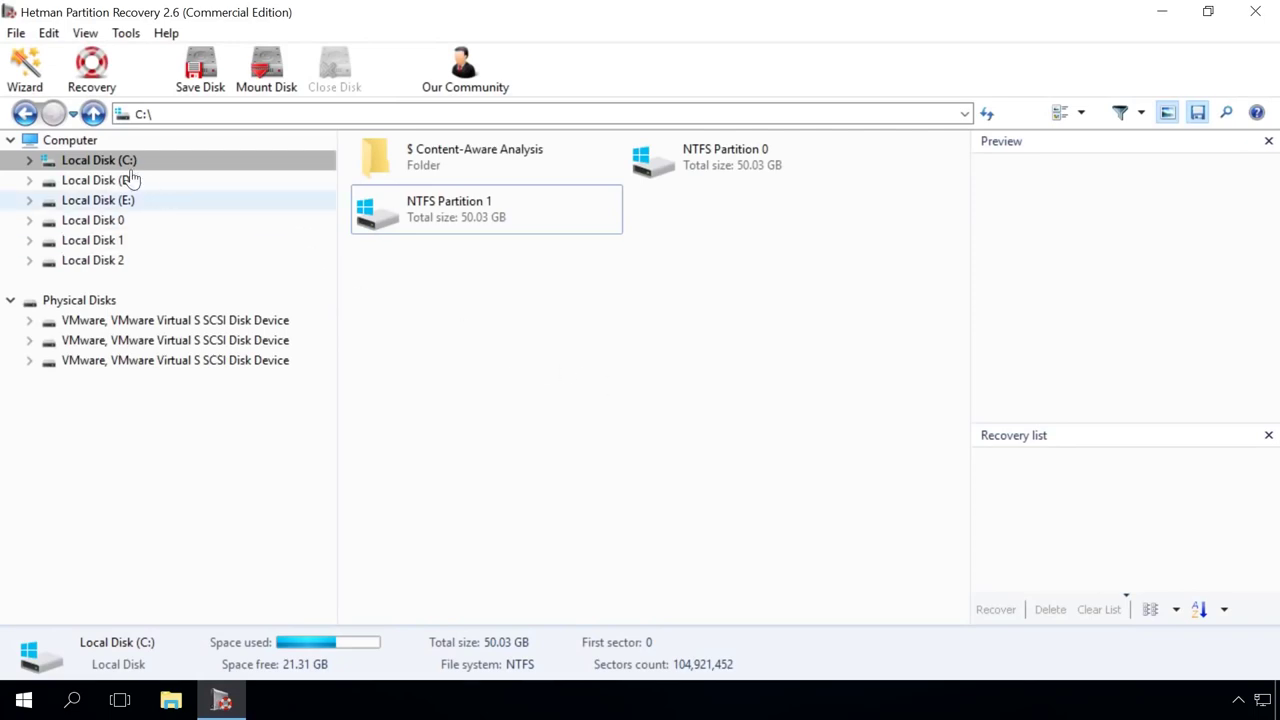
# - Open the Users folder in NTFS Partition 1 under the analysed Local Disk (C:)
pyautogui.doubleClick(95, 162)
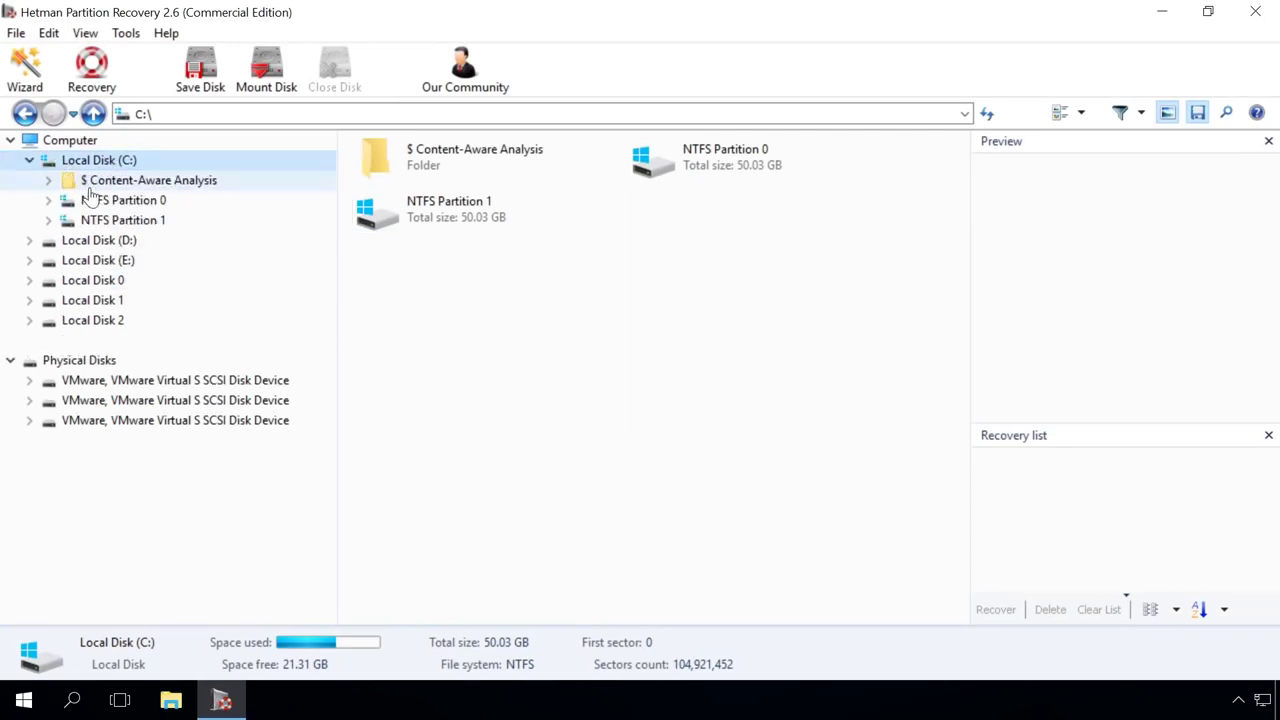
pyautogui.doubleClick(100, 220)
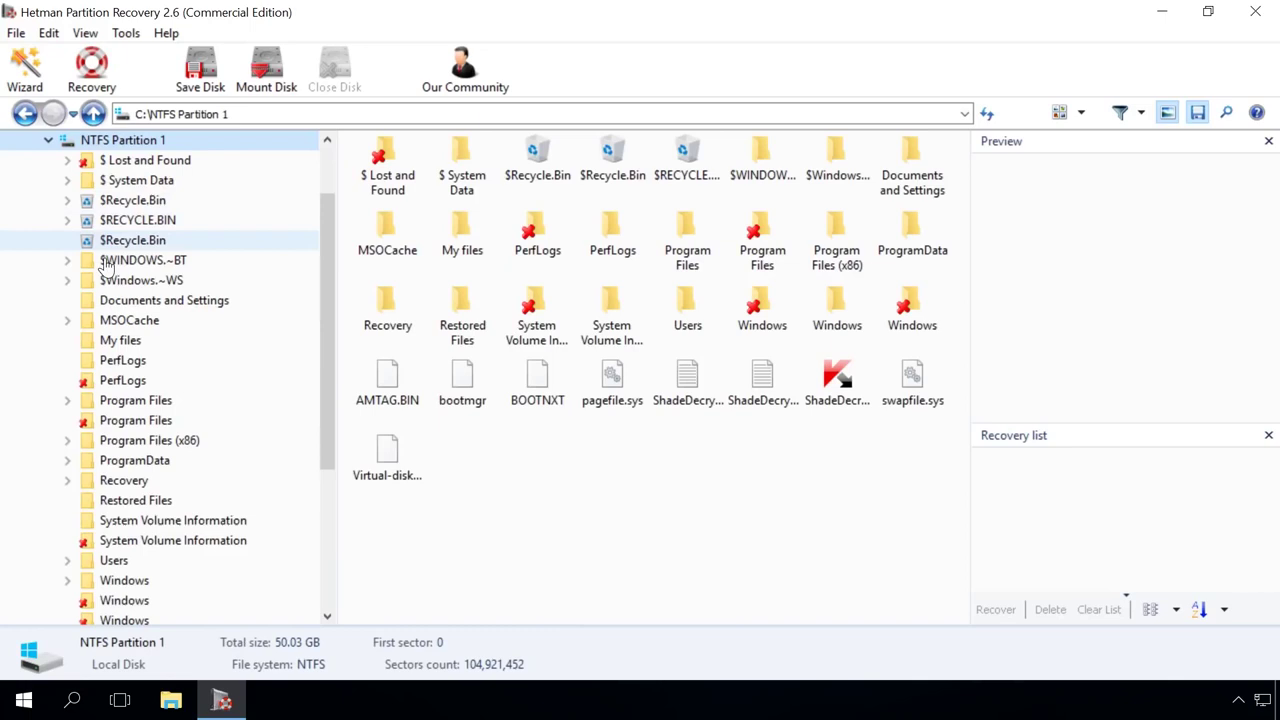
pyautogui.scroll(-1, 110, 278)
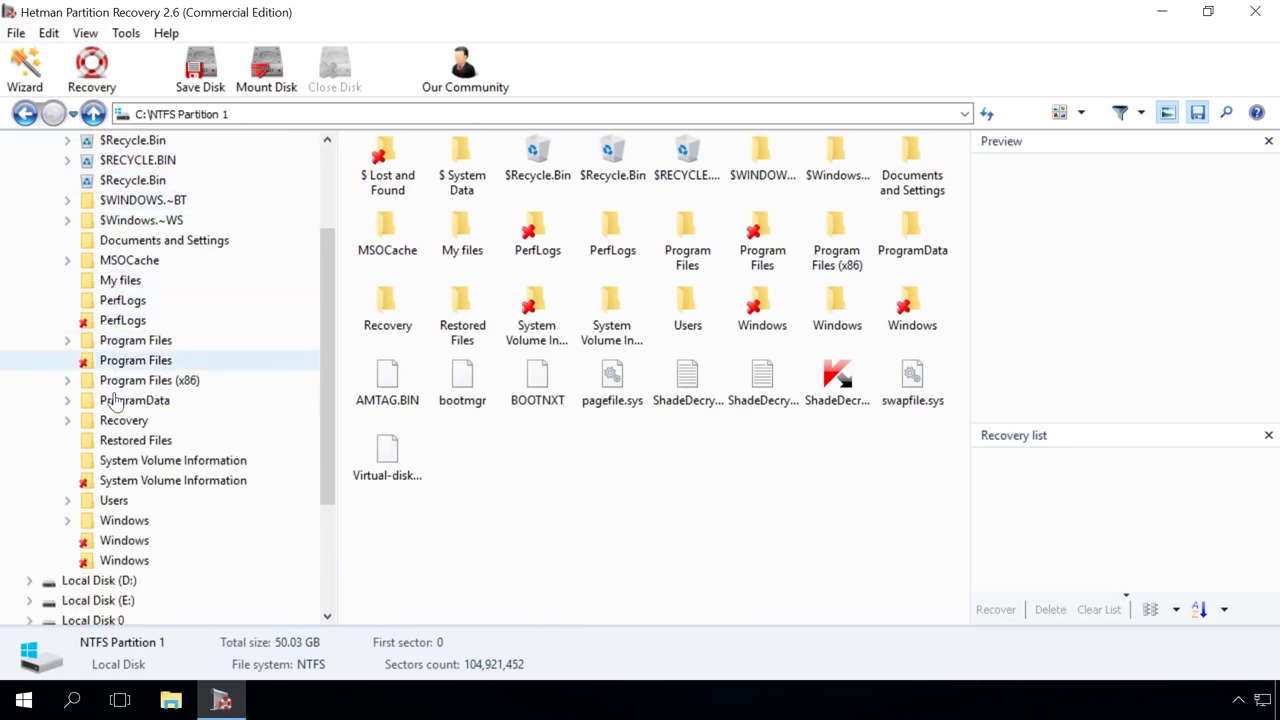
pyautogui.doubleClick(116, 500)
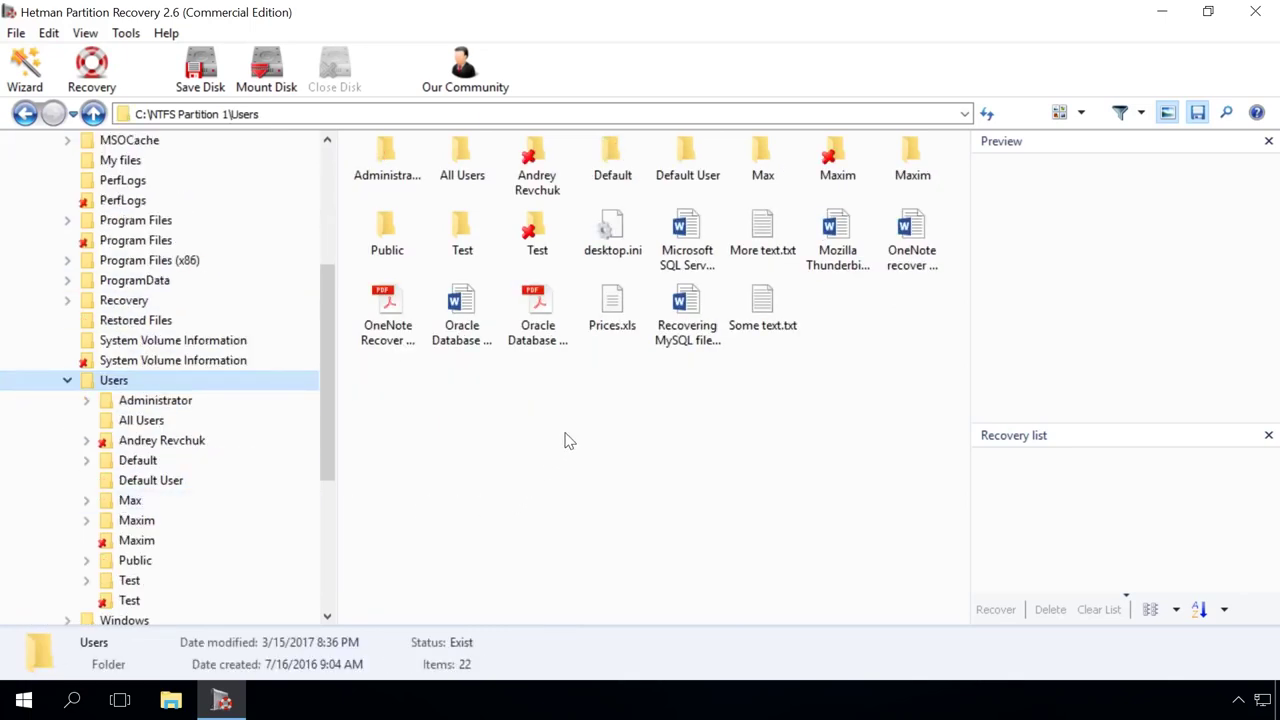
# - Preview Prices.xls, the Microsoft SQL Server Word document, and the Oracle Database and OneNote PDFs in the Users folder
pyautogui.click(612, 322)
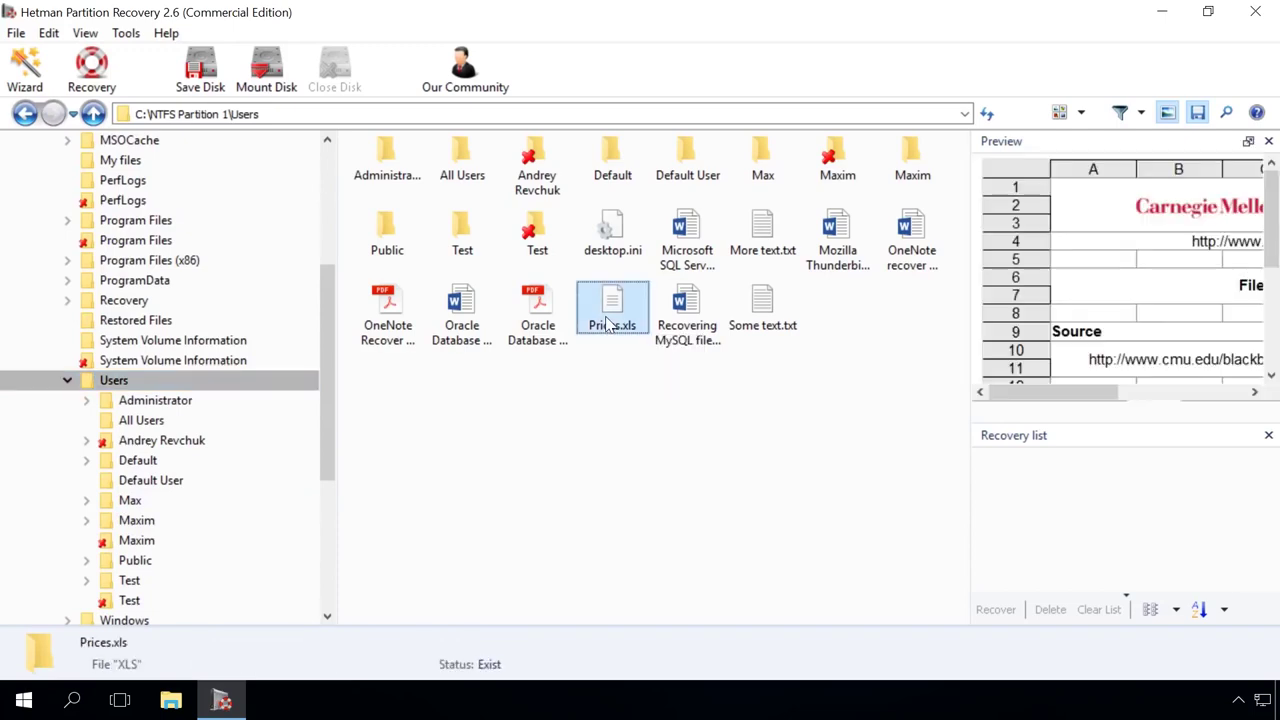
pyautogui.click(690, 252)
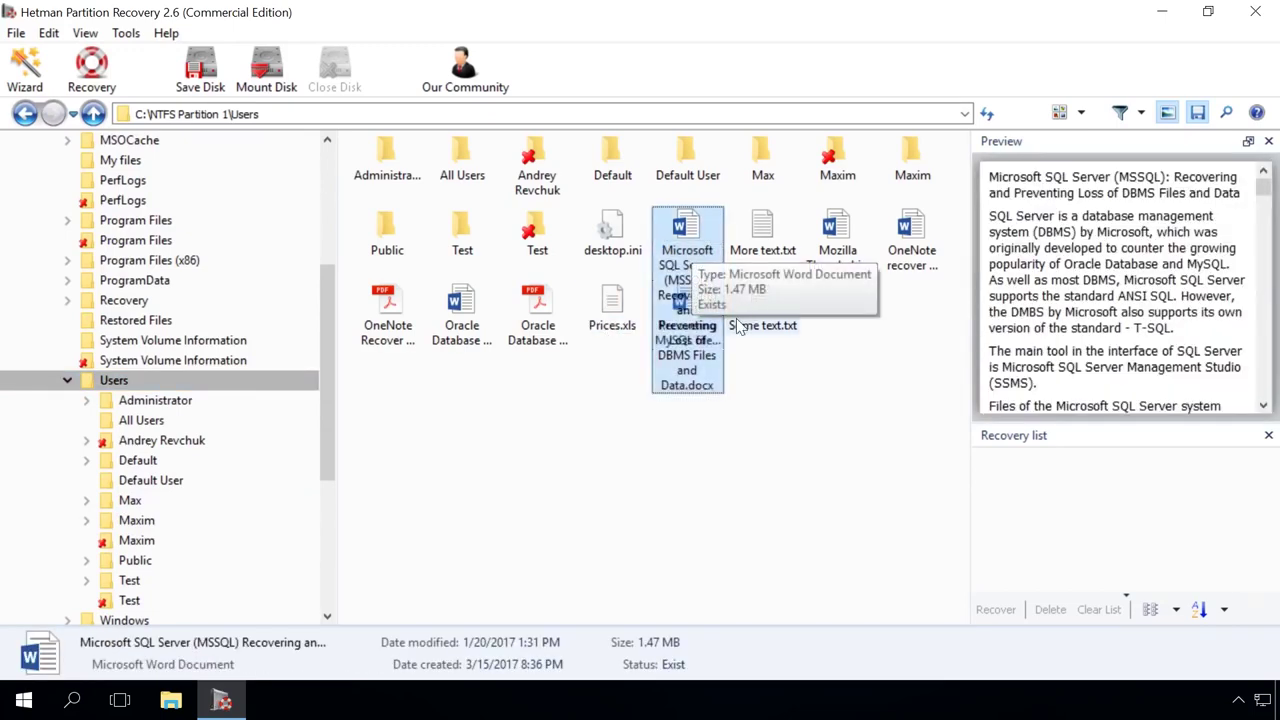
pyautogui.click(550, 338)
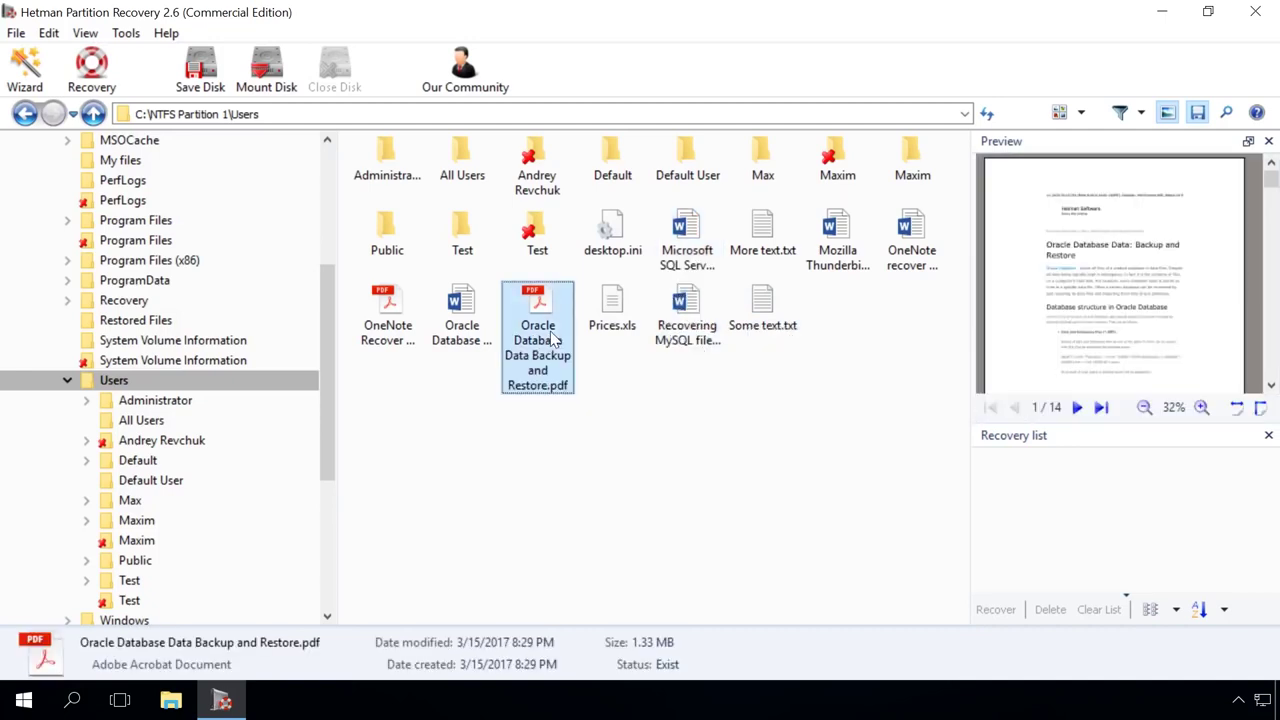
pyautogui.click(395, 318)
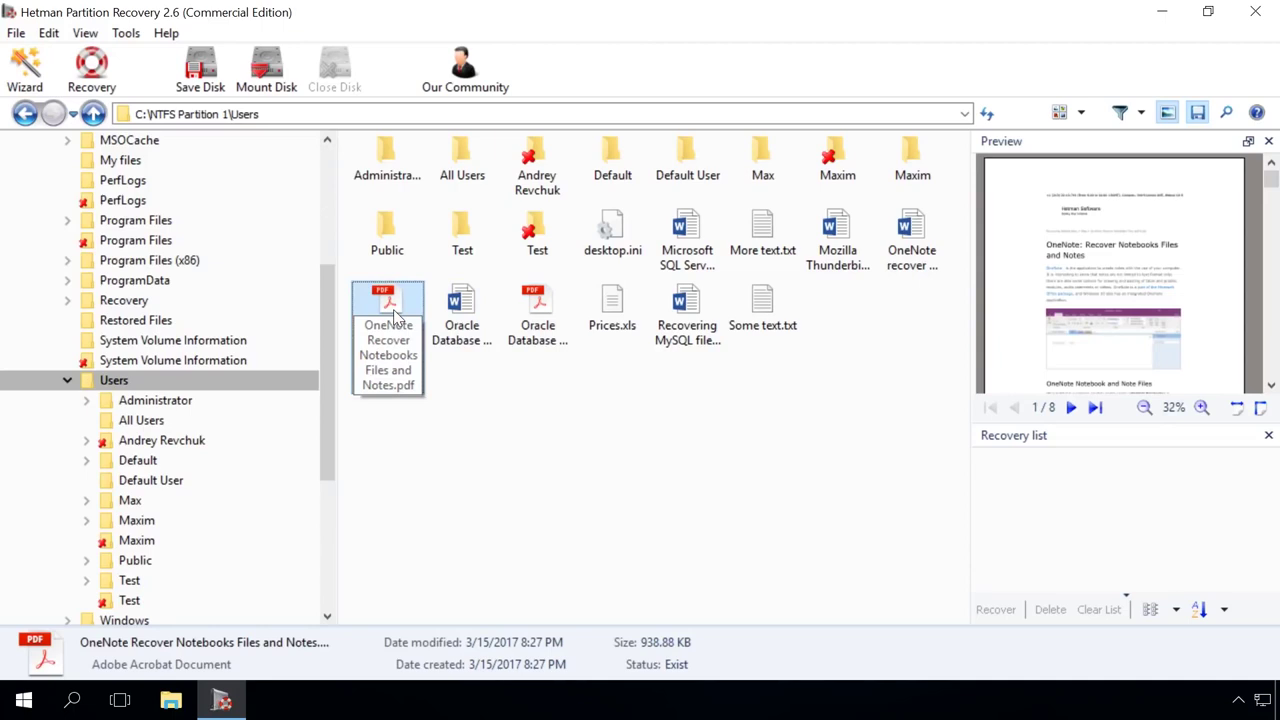
# - Examine the deleted folders in $ Lost and Found on NTFS Partition 1, from Folder 34 through Folder 519
pyautogui.scroll(3, 243, 300)
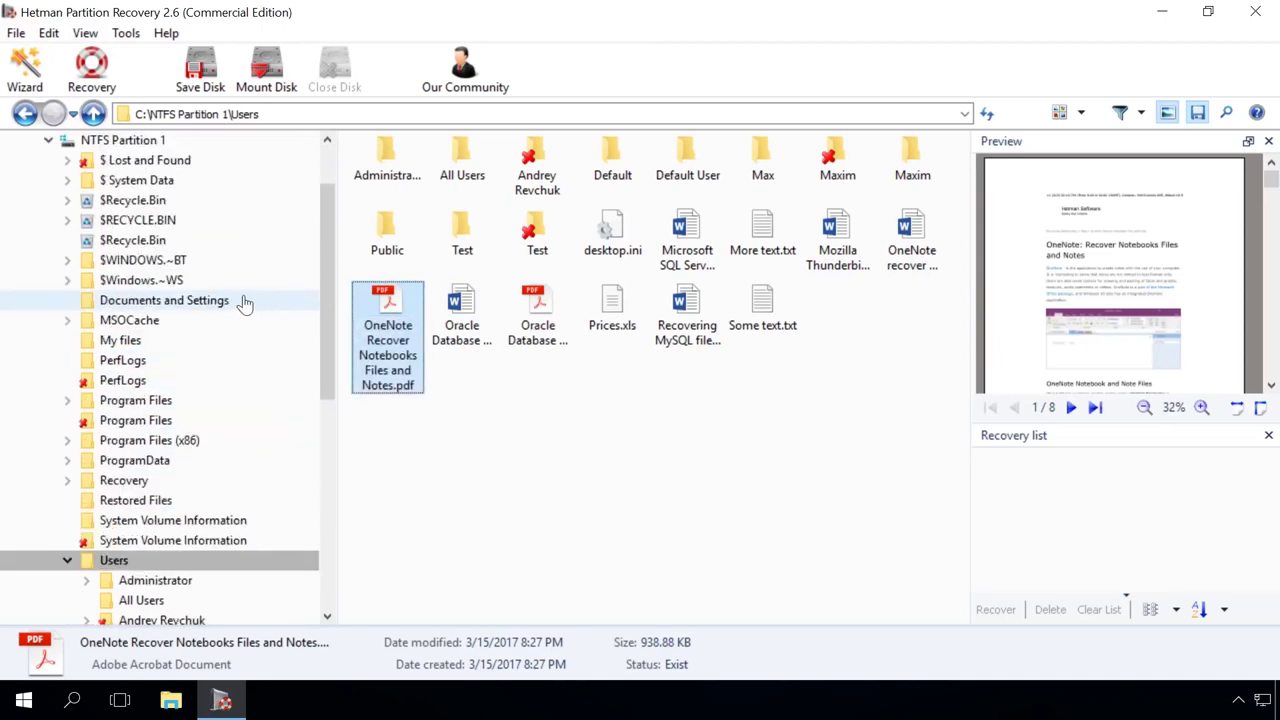
pyautogui.click(67, 160)
pyautogui.click(137, 161)
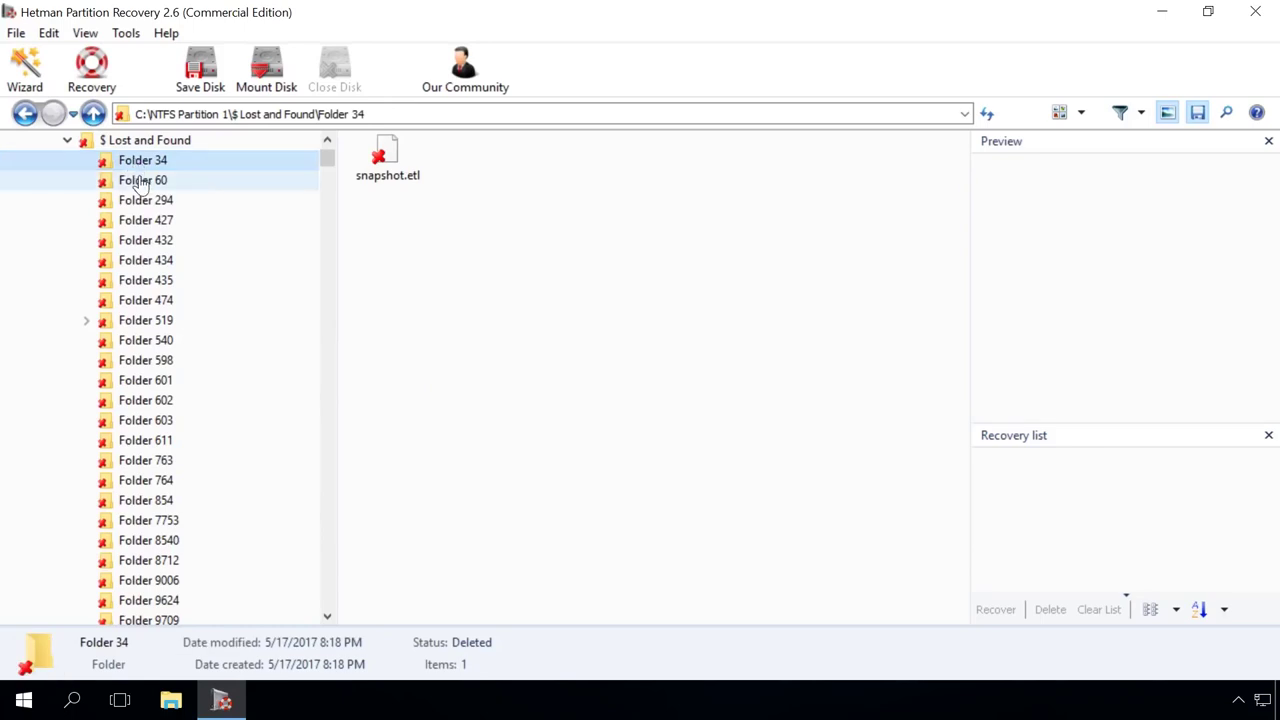
pyautogui.click(138, 180)
pyautogui.click(140, 203)
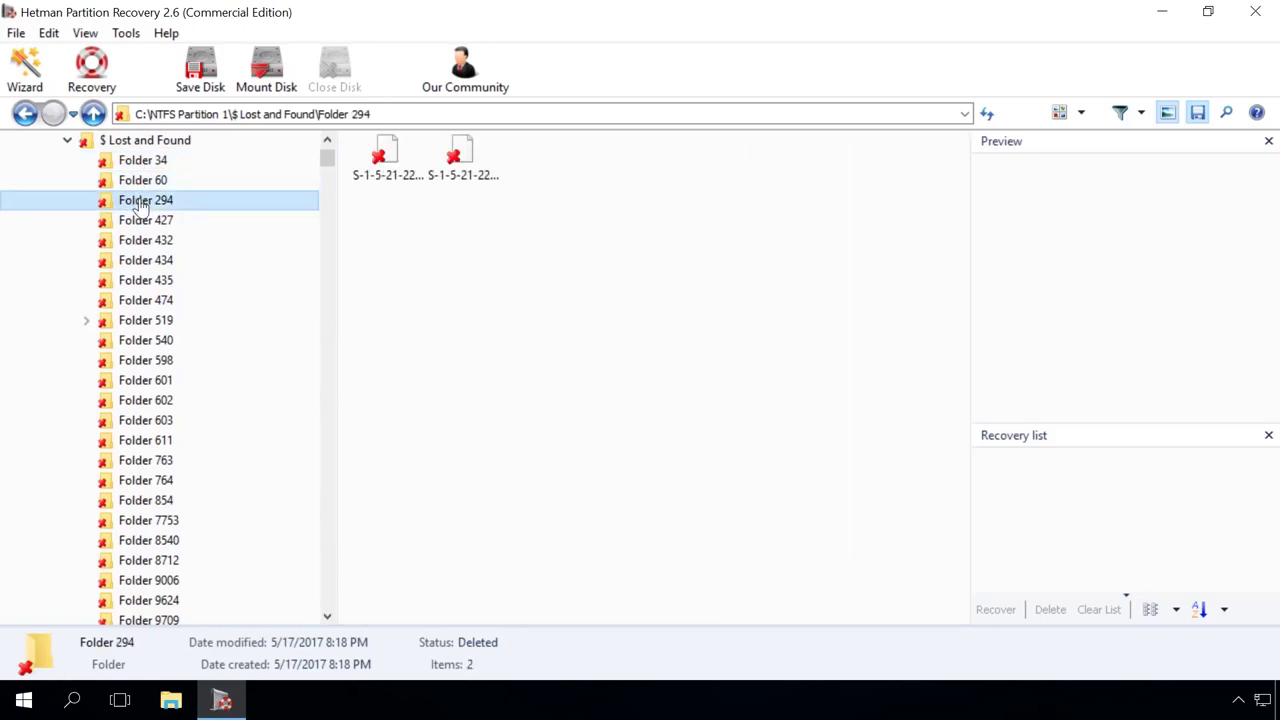
pyautogui.click(142, 222)
pyautogui.click(147, 244)
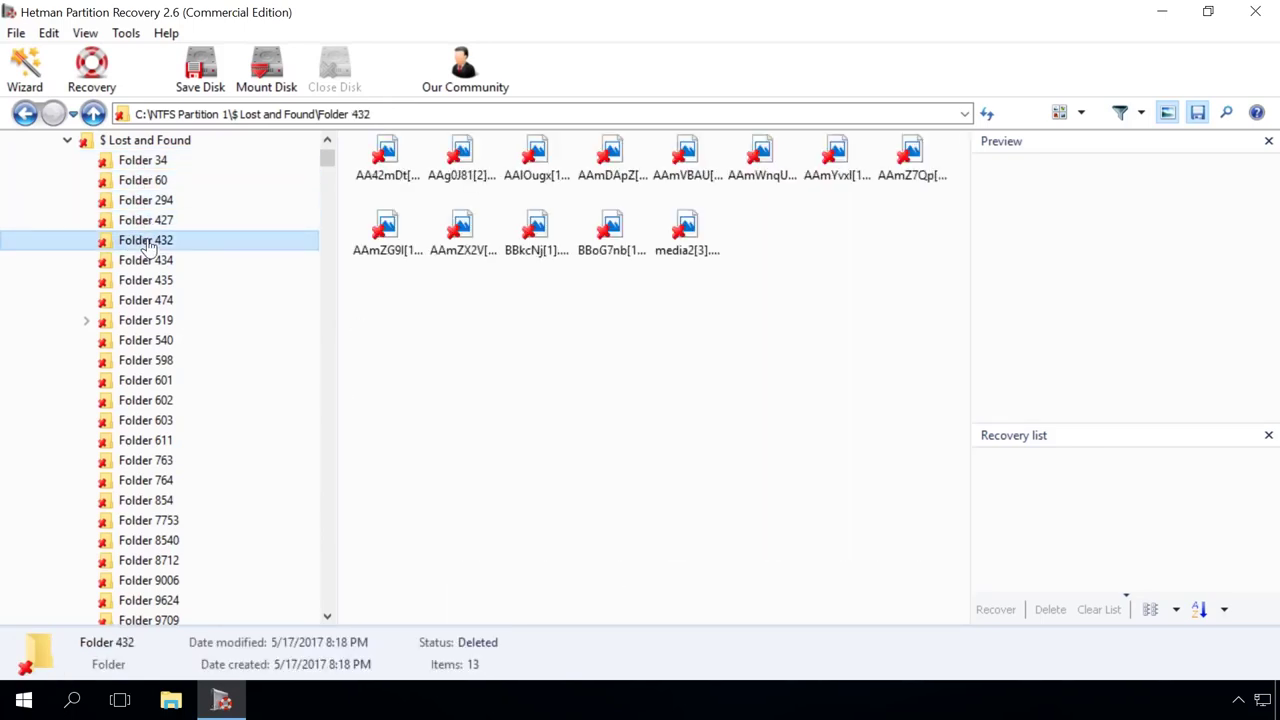
pyautogui.click(146, 262)
pyautogui.click(147, 283)
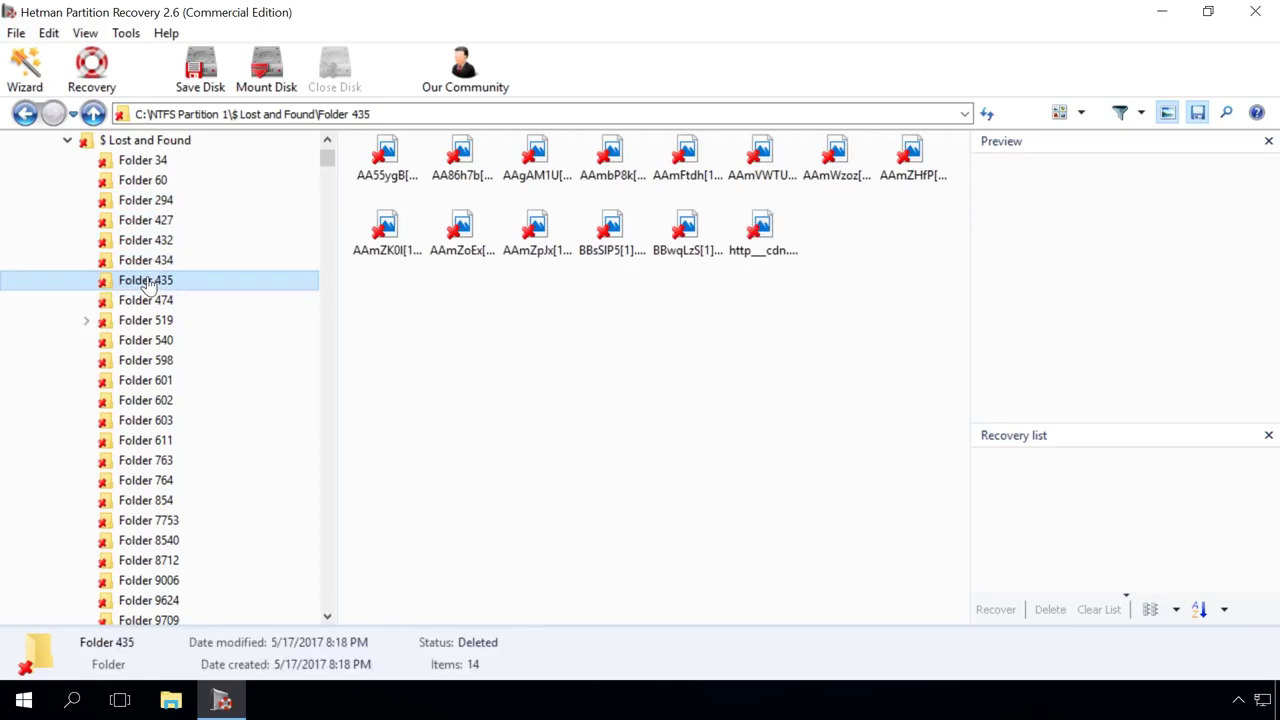
pyautogui.click(152, 303)
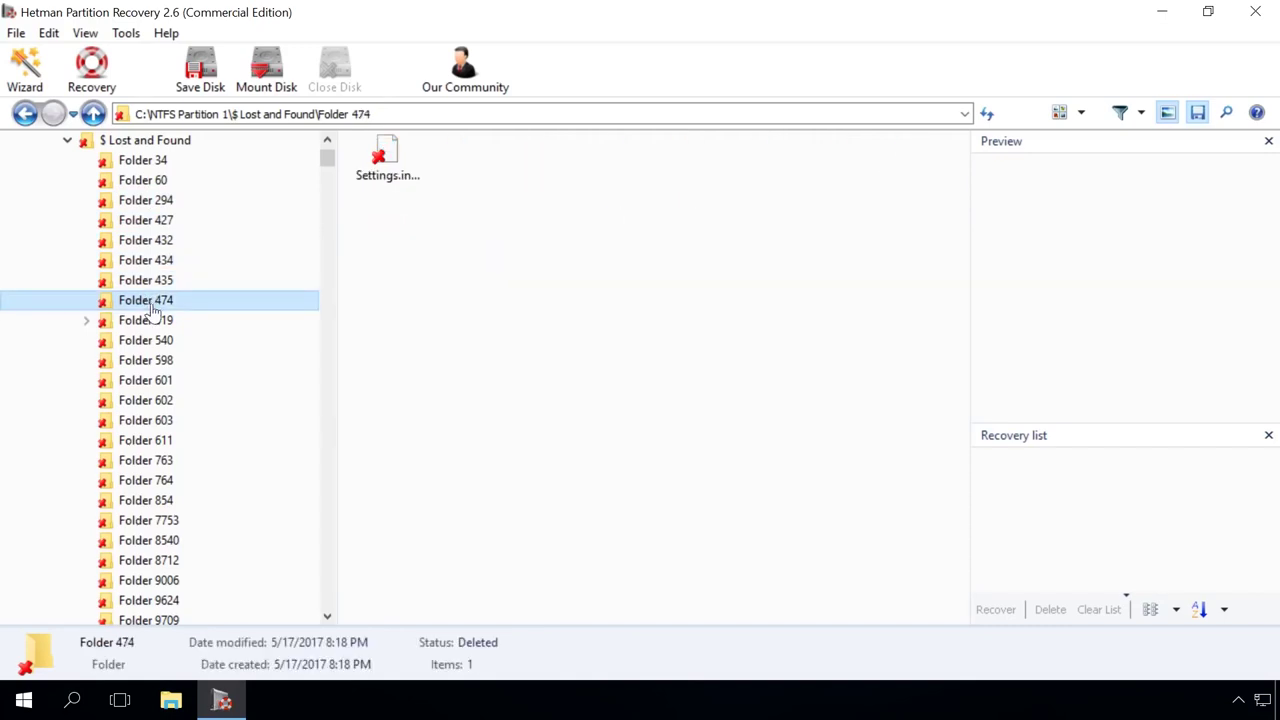
pyautogui.doubleClick(150, 316)
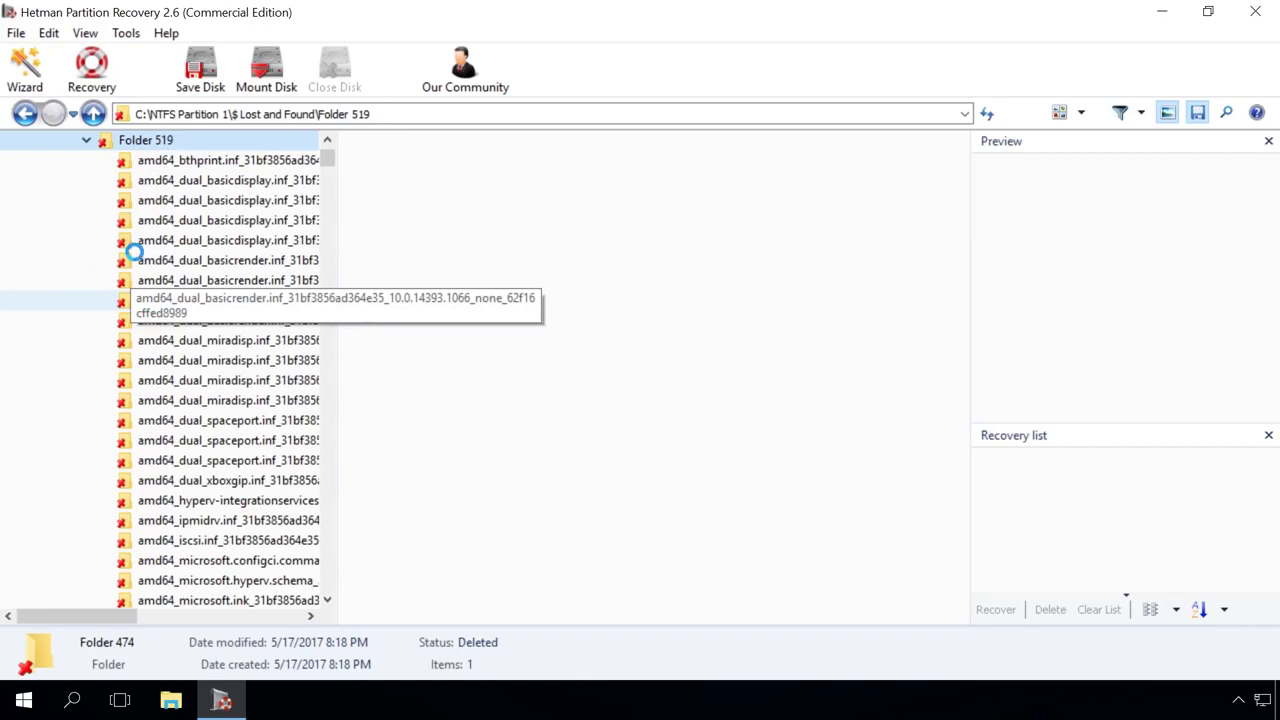
pyautogui.click(87, 140)
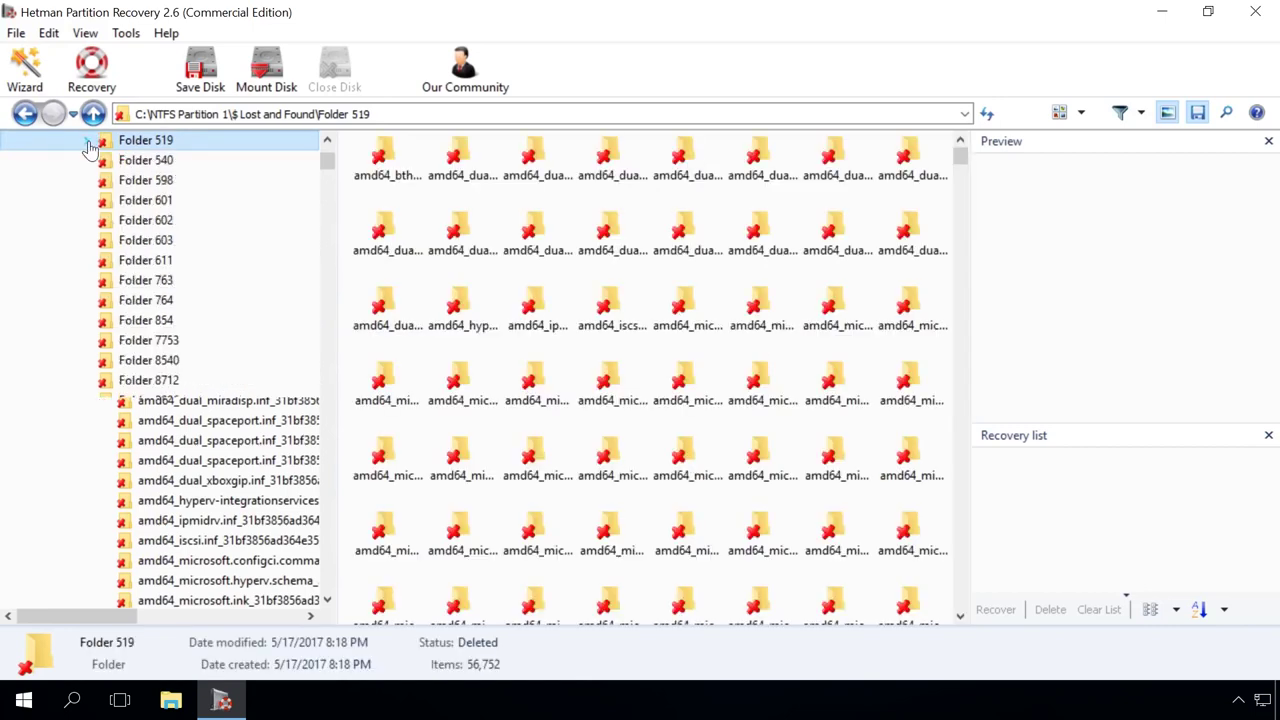
# - View the contents of deleted Folder 540 and collapse $ Lost and Found under NTFS Partition 1
pyautogui.click(130, 162)
pyautogui.scroll(4, 130, 166)
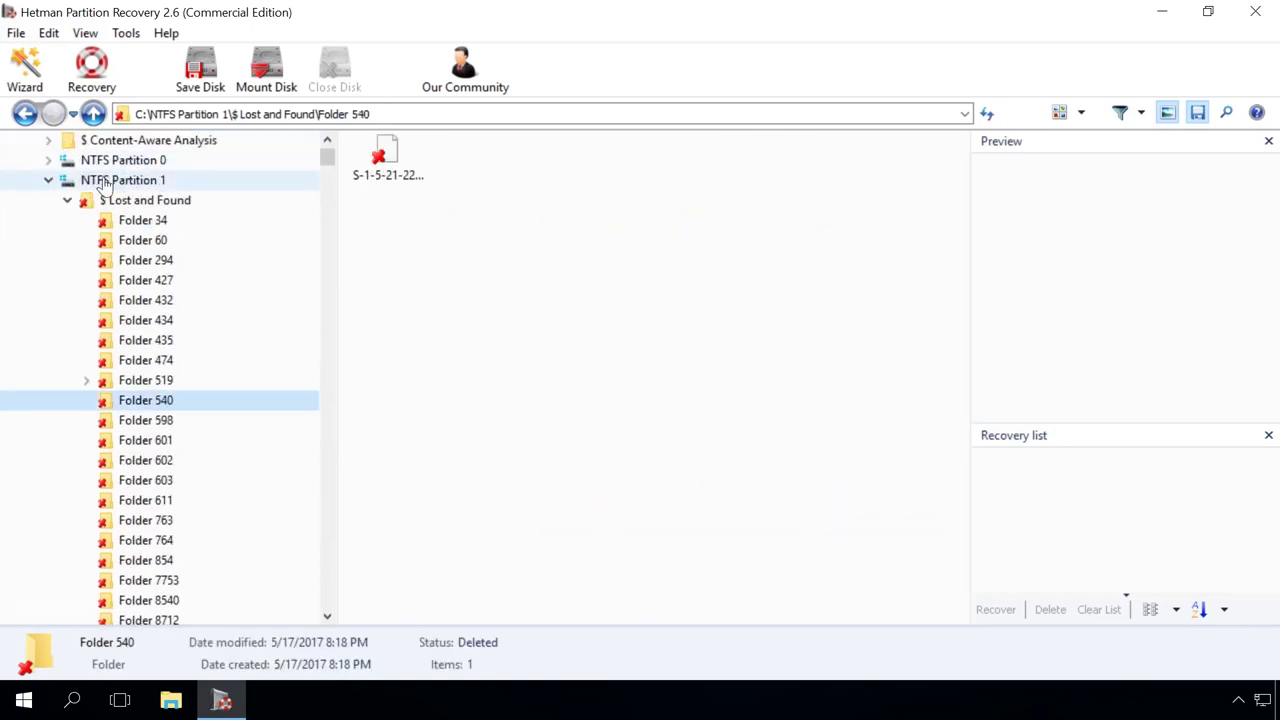
pyautogui.click(67, 200)
pyautogui.scroll(2, 118, 162)
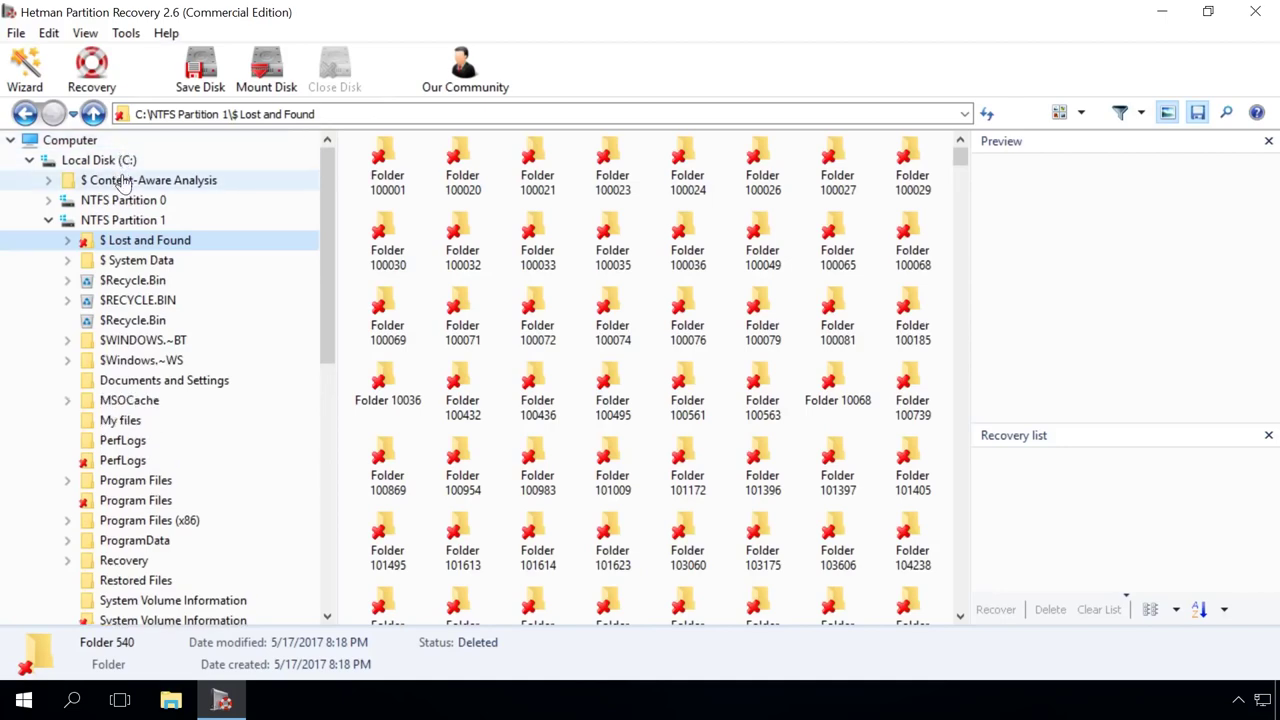
# - Browse the PDF, PPT and XLS folders in $ Content-Aware Analysis, previewing File 00001.pdf and File 00001.xls
pyautogui.doubleClick(120, 177)
pyautogui.click(121, 166)
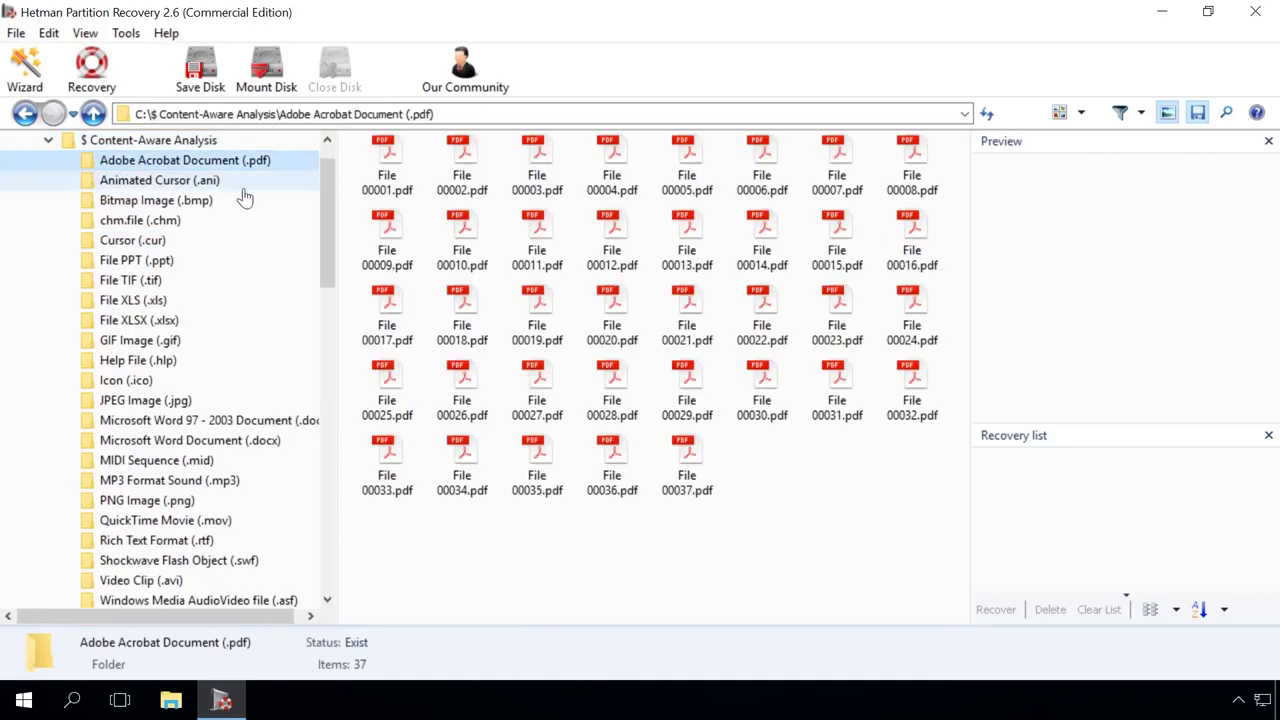
pyautogui.click(383, 152)
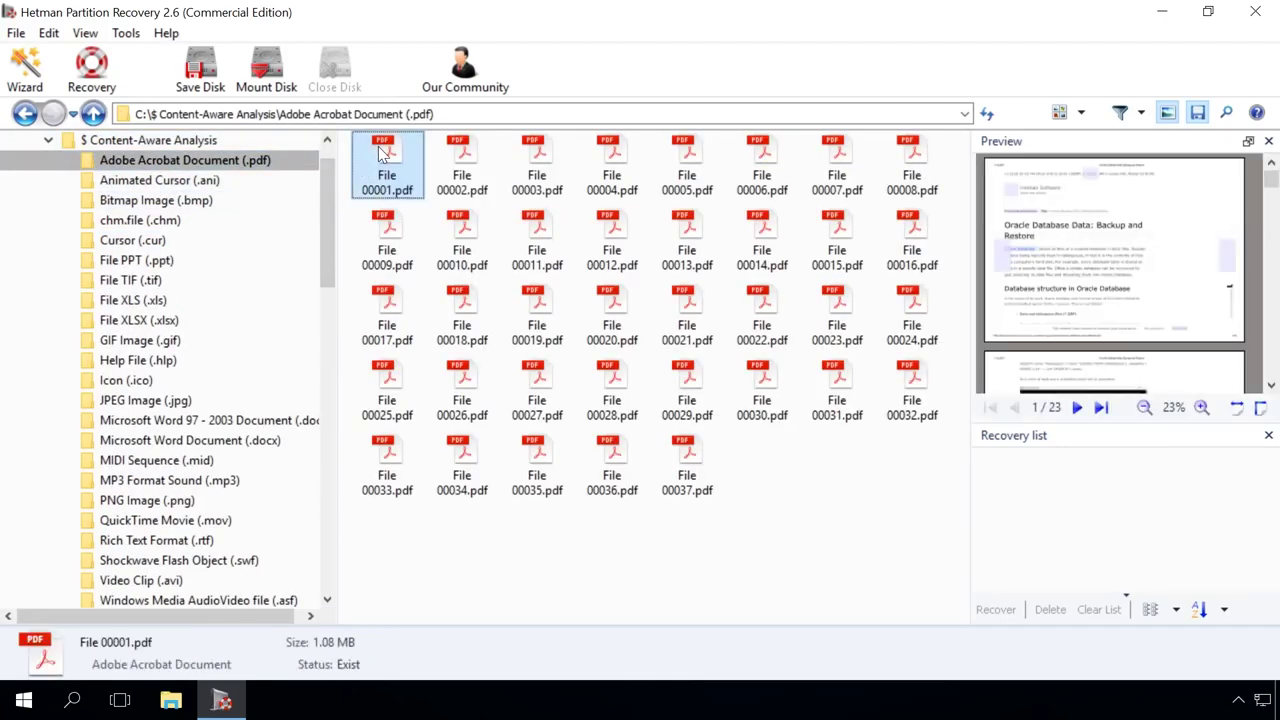
pyautogui.click(157, 262)
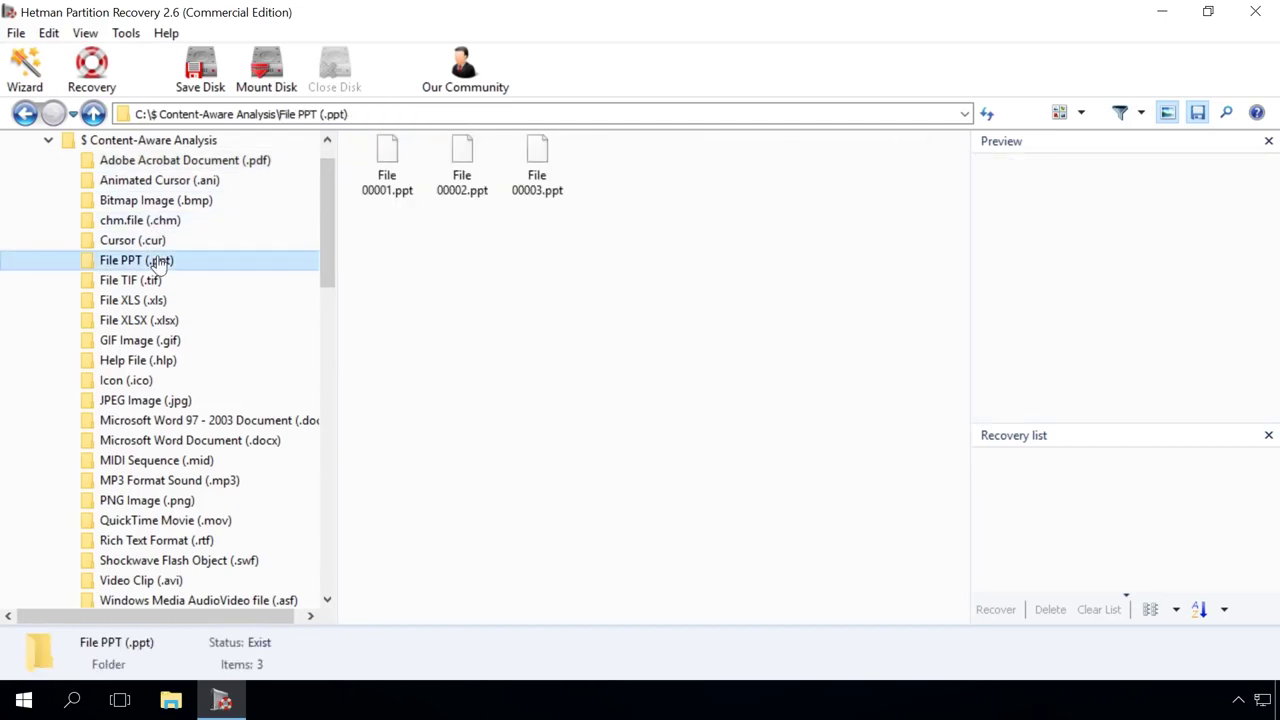
pyautogui.click(133, 300)
pyautogui.click(388, 152)
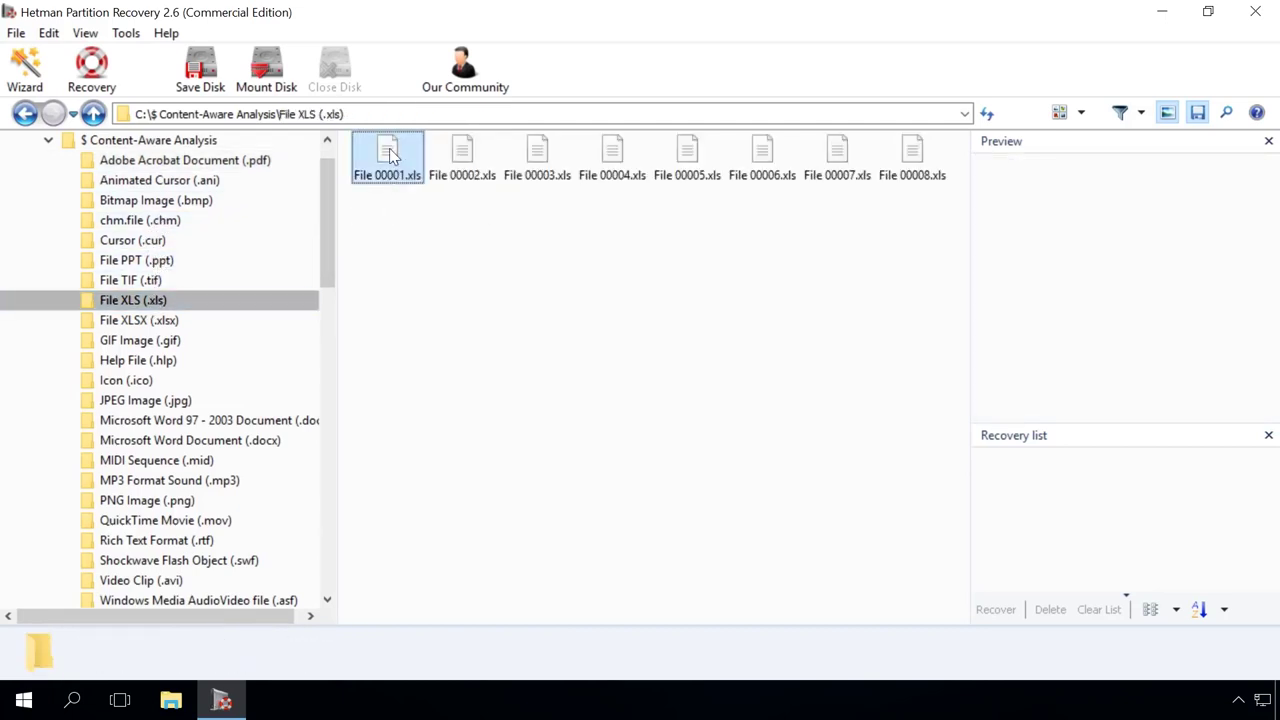
# - Preview File 00001.zip in the WinRAR ZIP archive (.zip) folder and add it to the recovery list
pyautogui.scroll(-1, 202, 296)
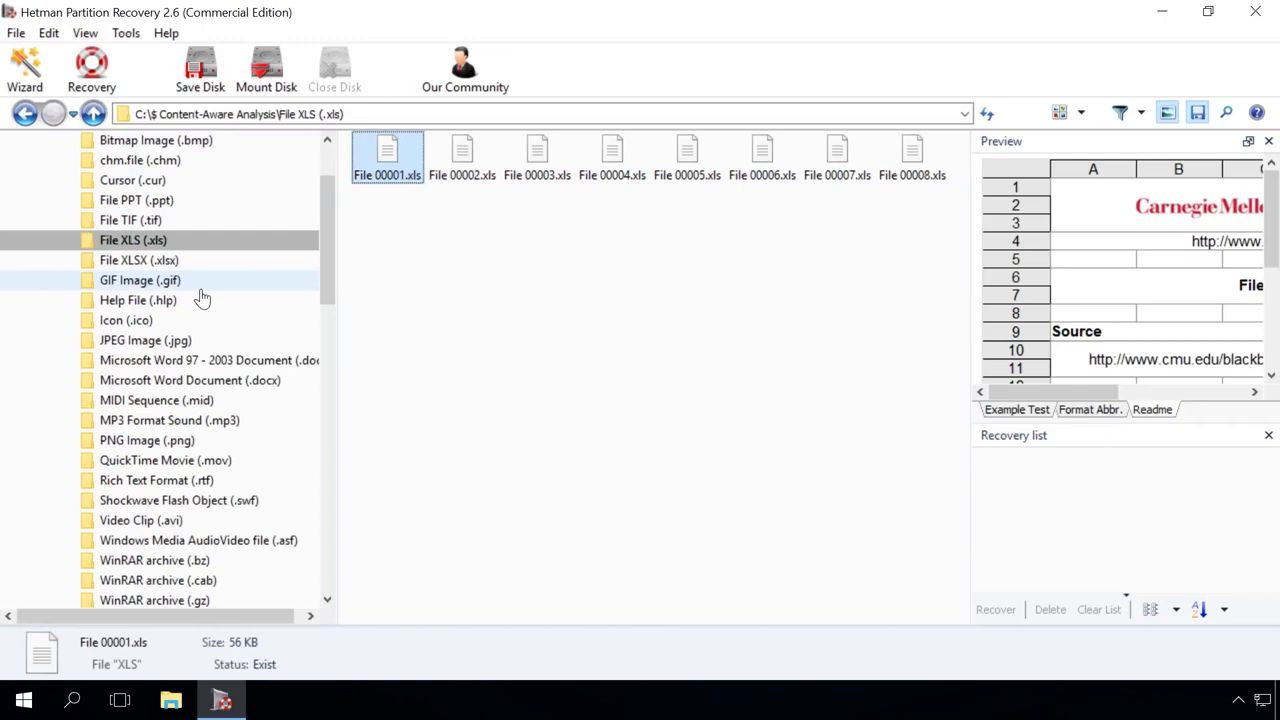
pyautogui.scroll(-1, 202, 296)
pyautogui.click(197, 582)
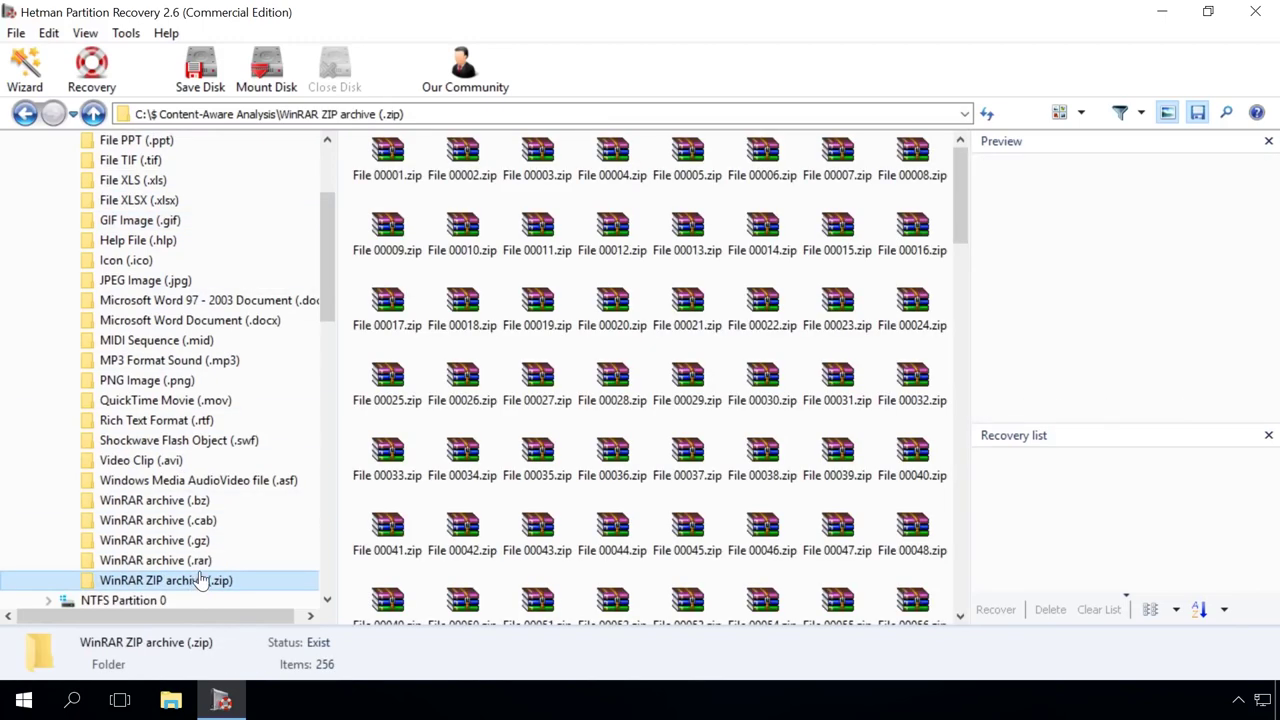
pyautogui.click(385, 166)
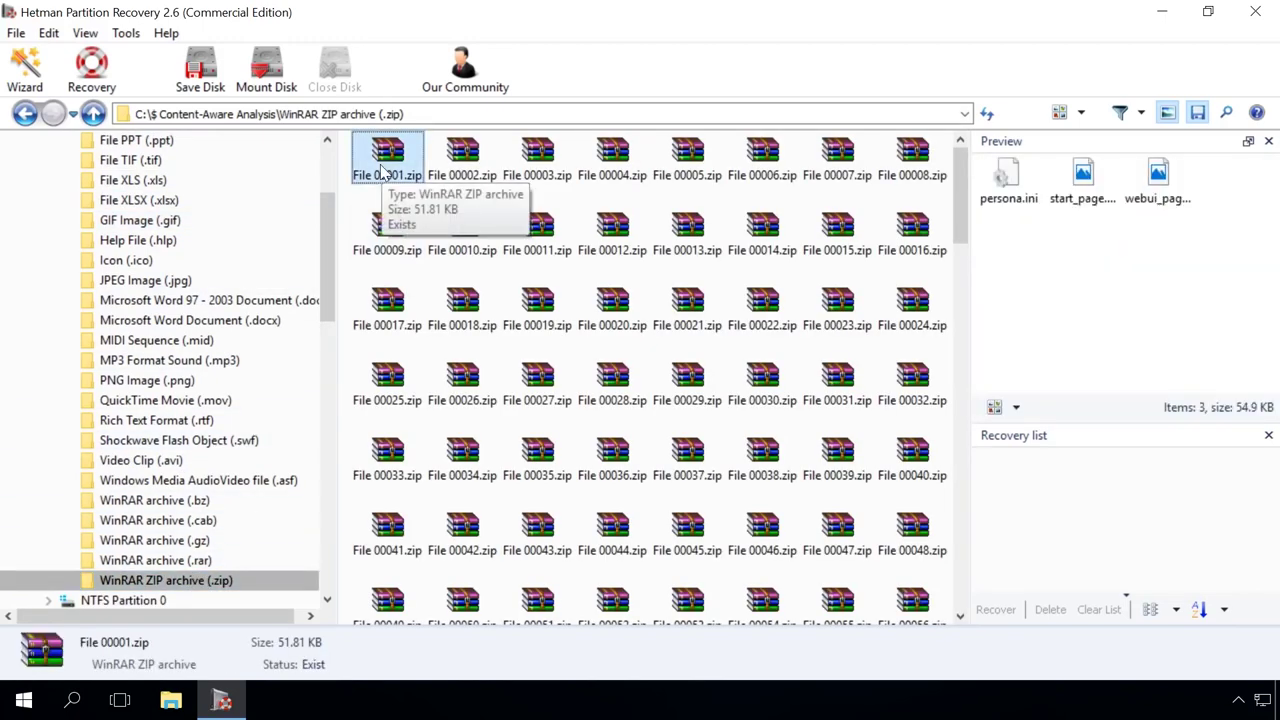
pyautogui.moveTo(384, 168); pyautogui.dragTo(1040, 516)
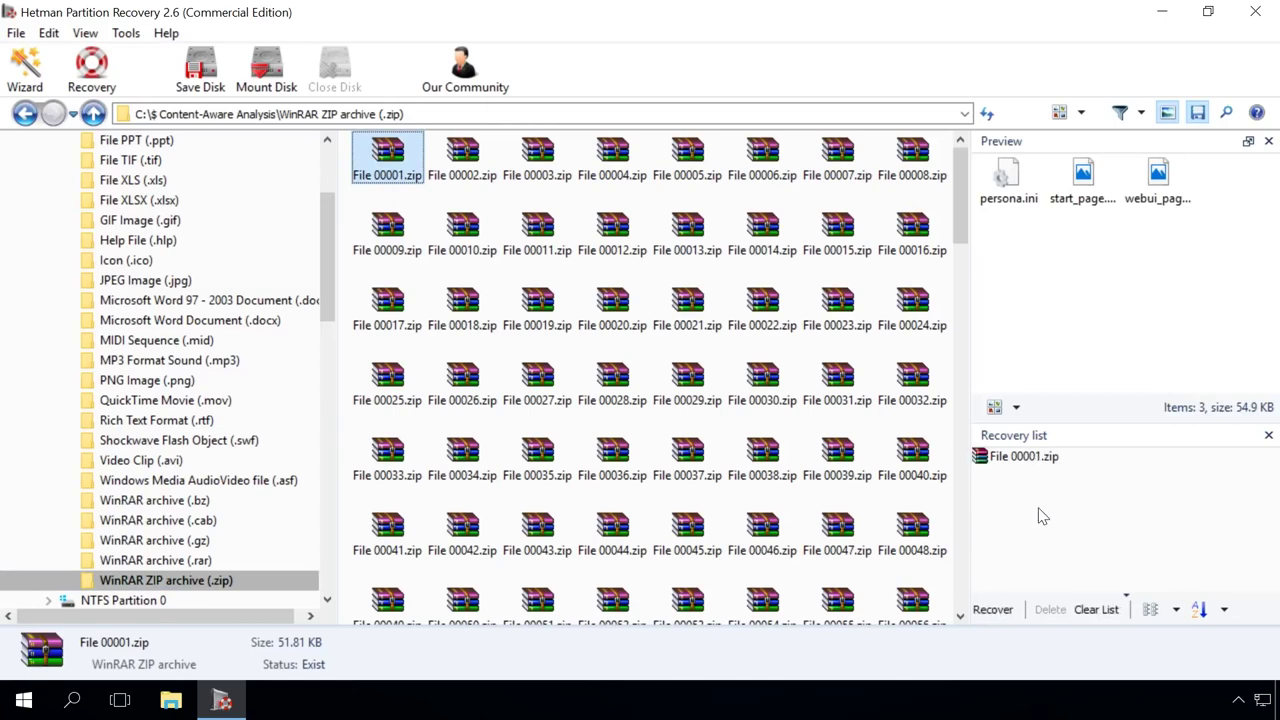
# - Preview File 03230.jpg and File 03231.jpg in the JPEG Image (.jpg) folder, and add File 03231.jpg to the recovery list
pyautogui.scroll(1, 229, 570)
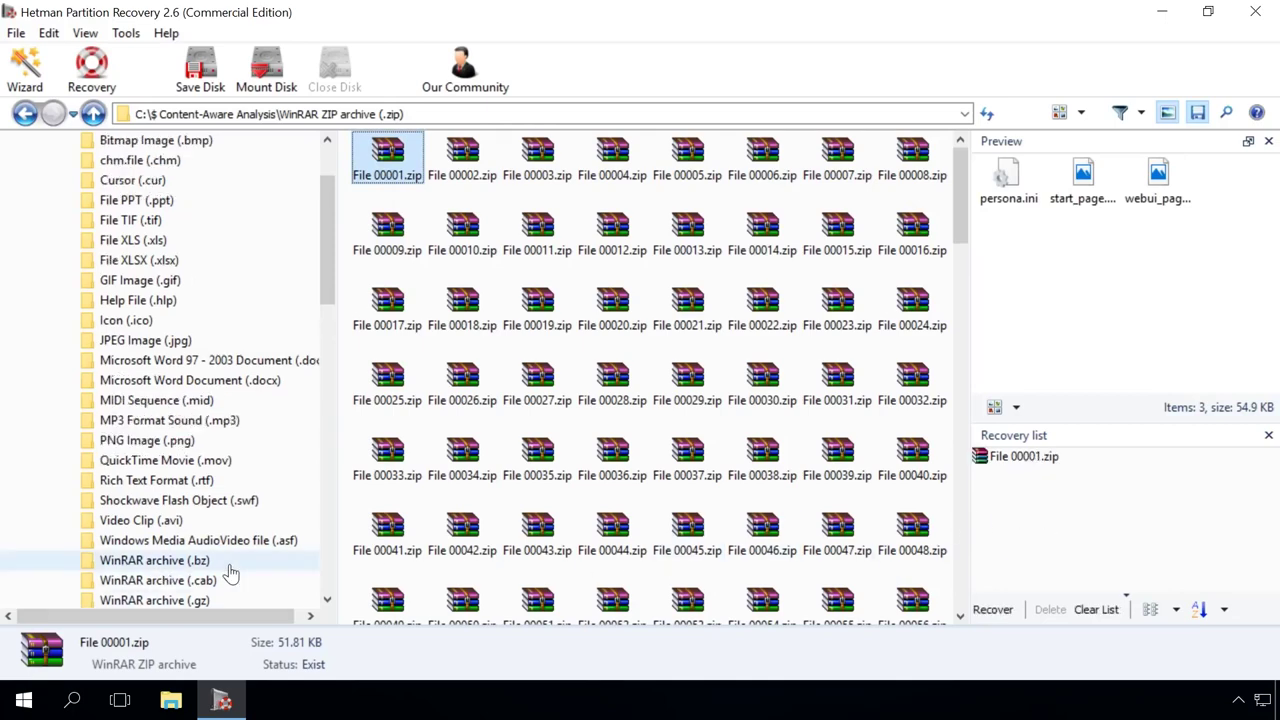
pyautogui.click(190, 341)
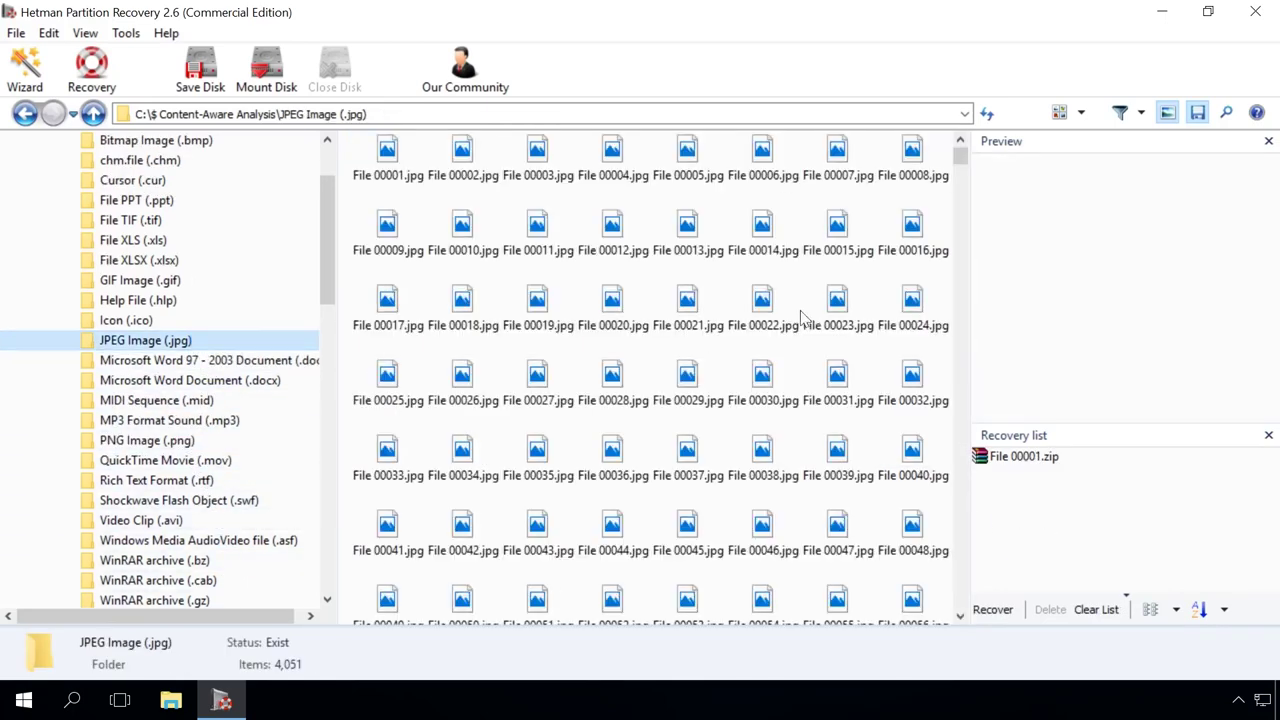
pyautogui.moveTo(960, 160); pyautogui.dragTo(938, 514)
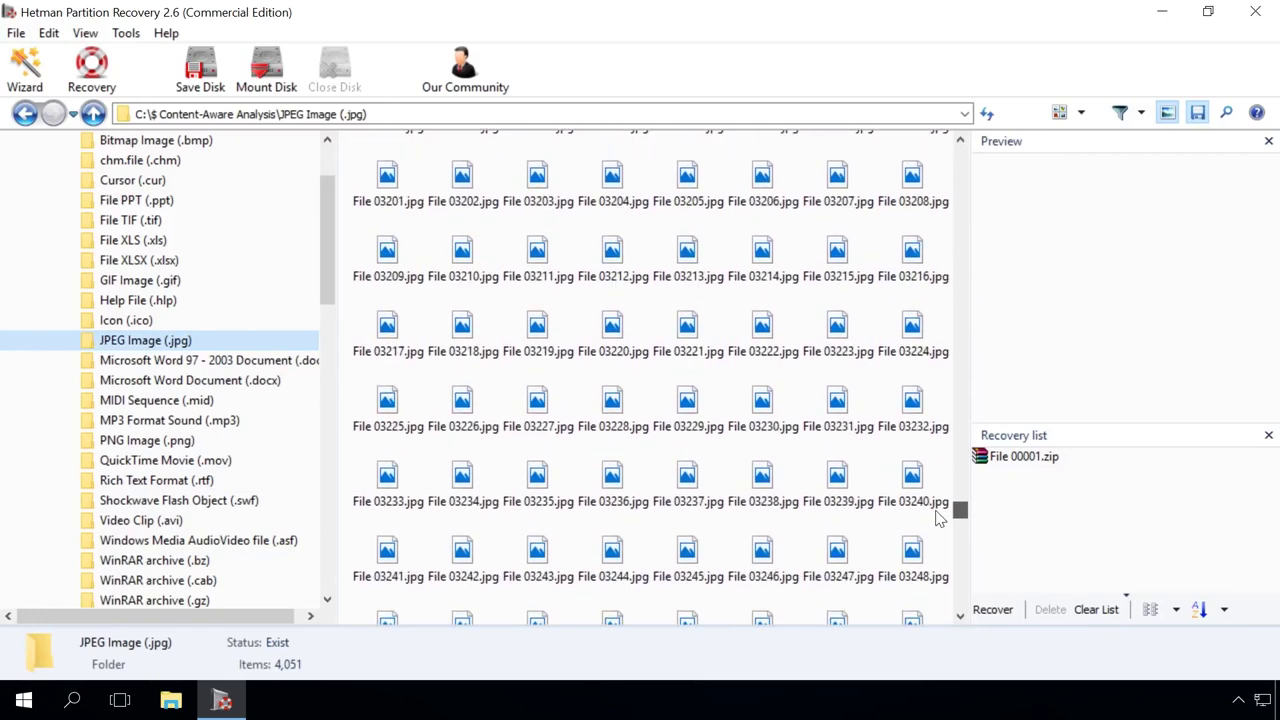
pyautogui.click(763, 405)
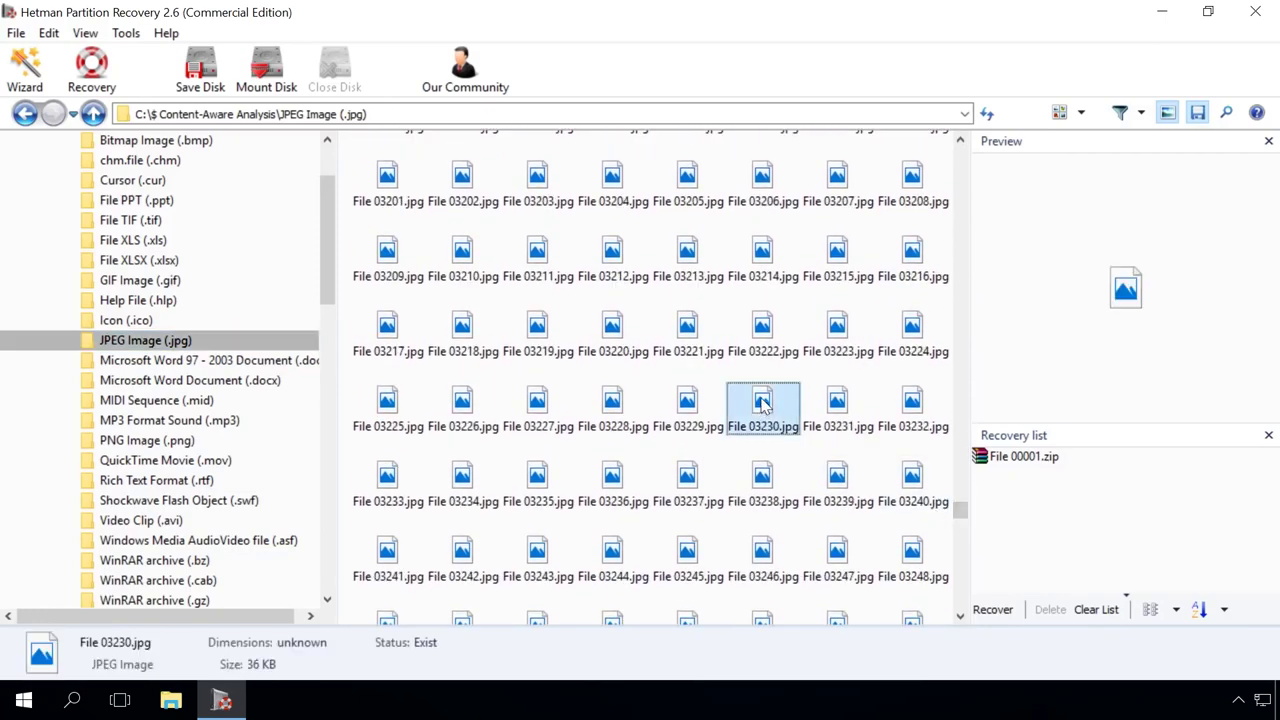
pyautogui.click(828, 408)
pyautogui.moveTo(836, 410); pyautogui.dragTo(1030, 497)
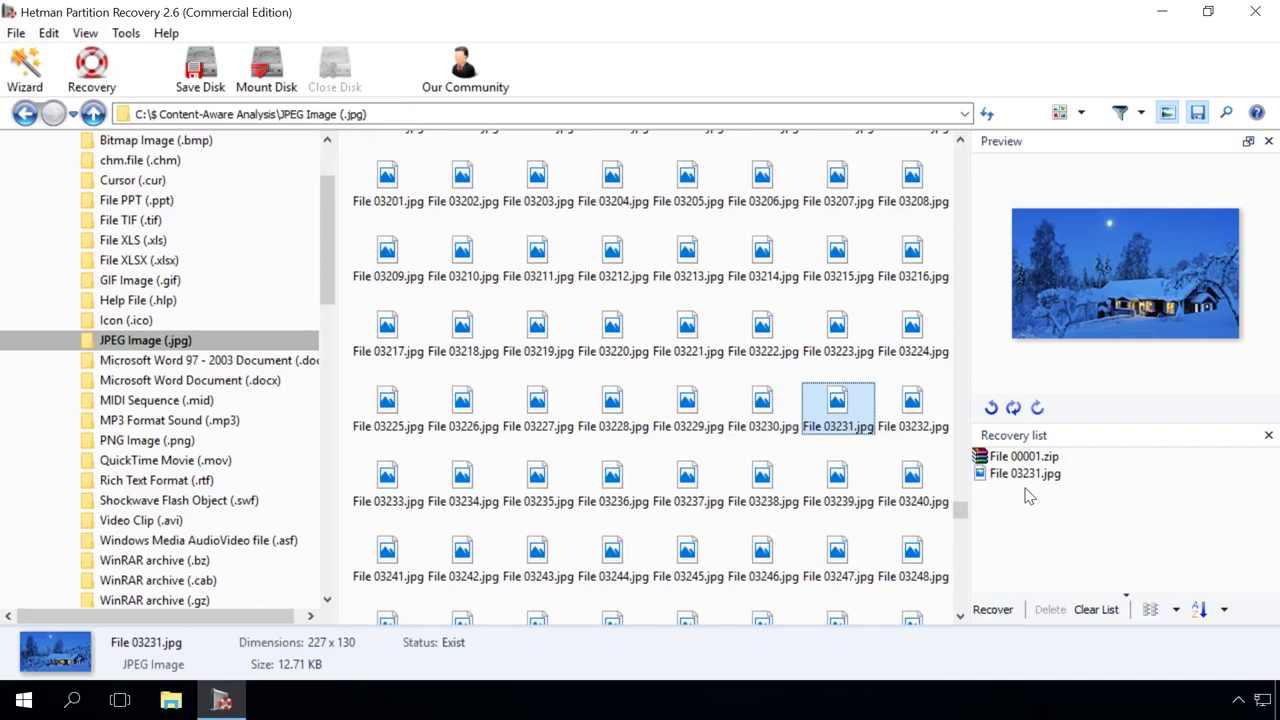
# - Add File 00001.xls from the File XLS (.xls) folder to the recovery list
pyautogui.scroll(1, 280, 268)
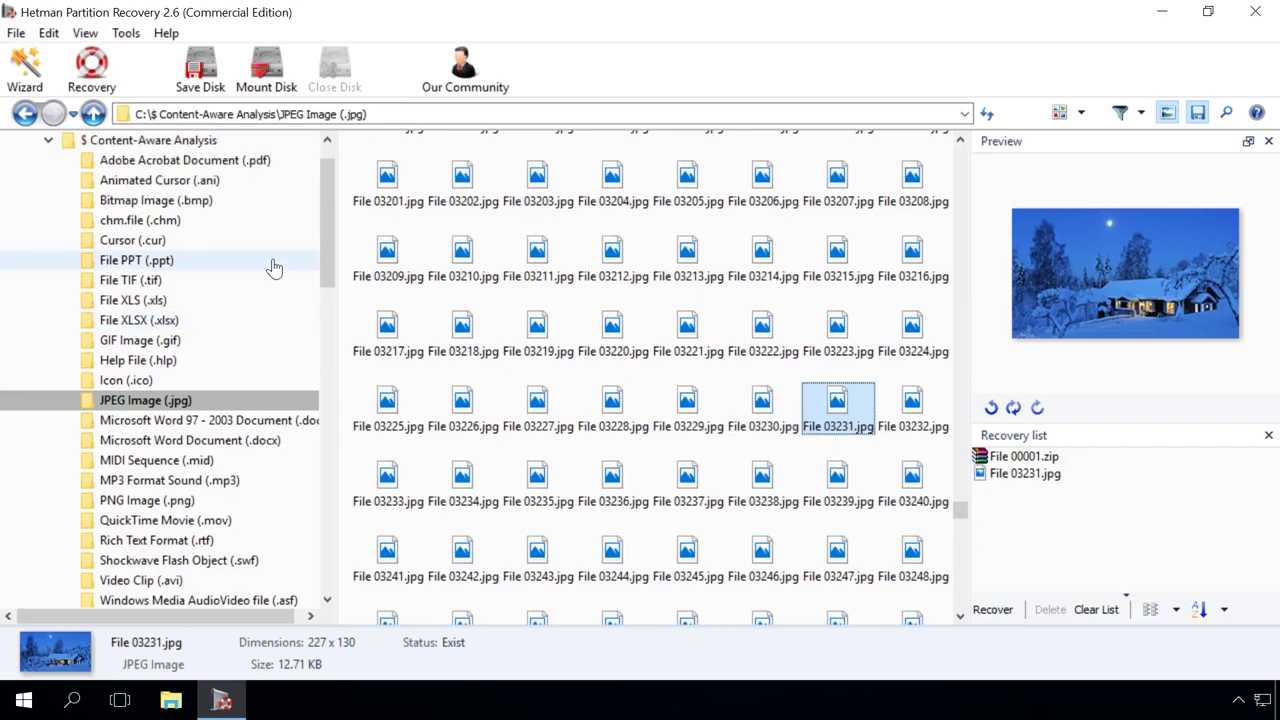
pyautogui.click(158, 302)
pyautogui.moveTo(387, 155); pyautogui.dragTo(1026, 543)
# - Add the OneNote PDF, both Oracle Database files, Prices.xls, the Recovering MySQL document and Some text.txt from NTFS Partition 1's Users folder to the recovery list
pyautogui.click(48, 140)
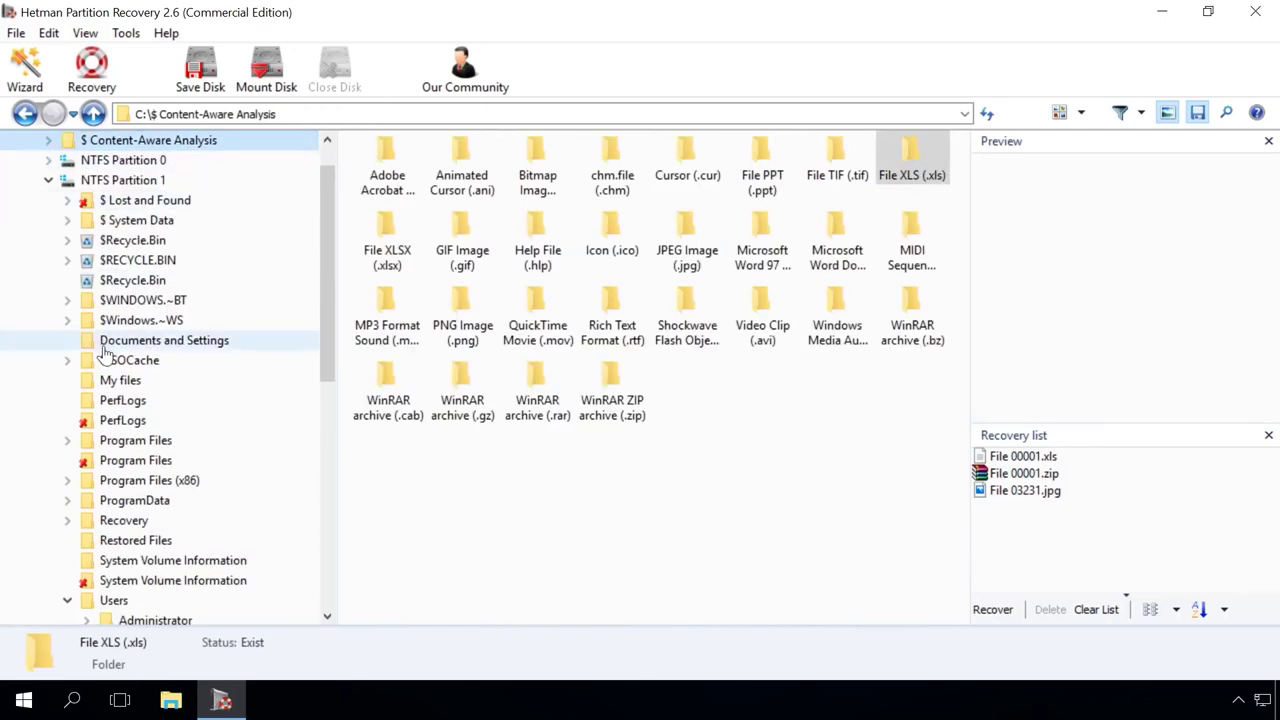
pyautogui.scroll(-4, 110, 350)
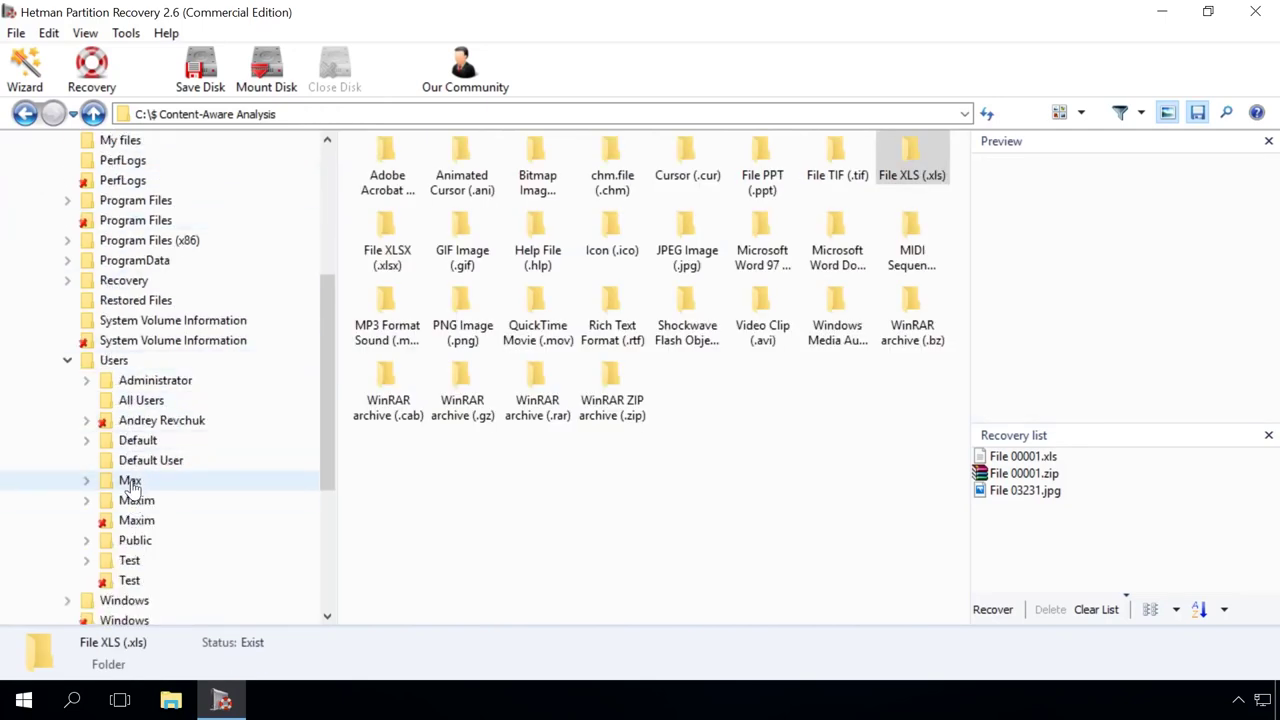
pyautogui.click(113, 360)
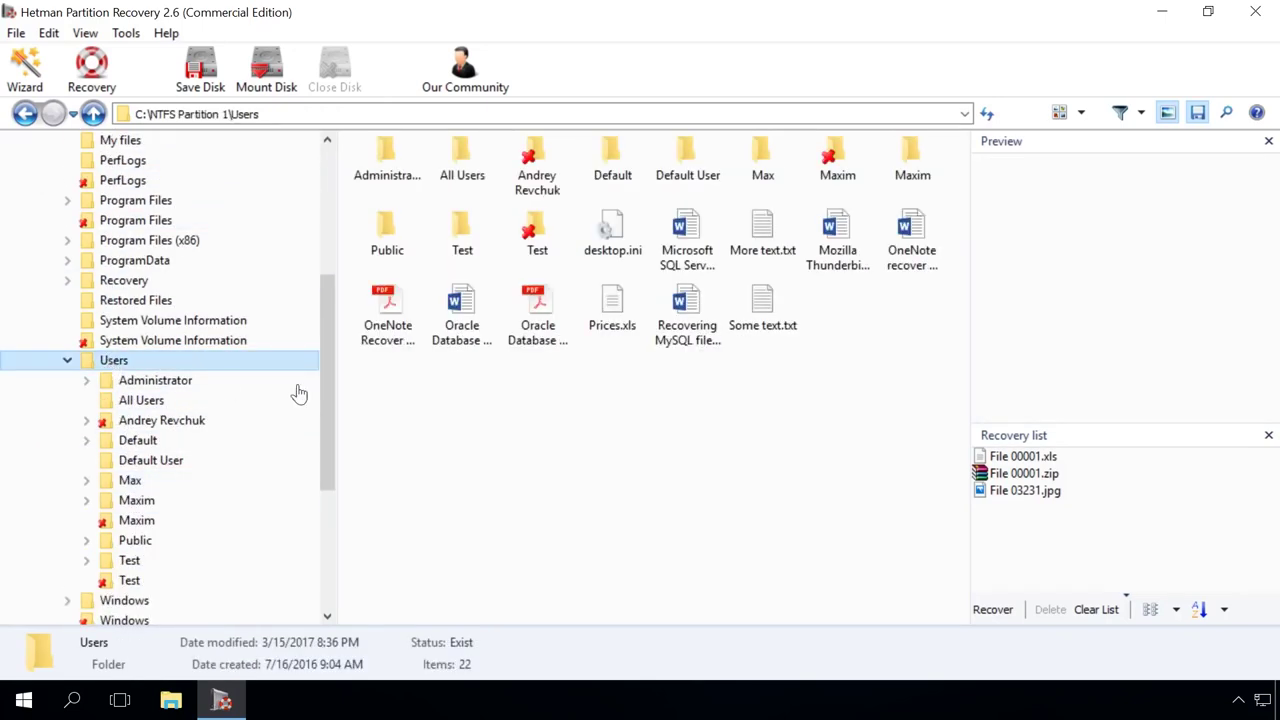
pyautogui.moveTo(594, 394); pyautogui.dragTo(790, 290)
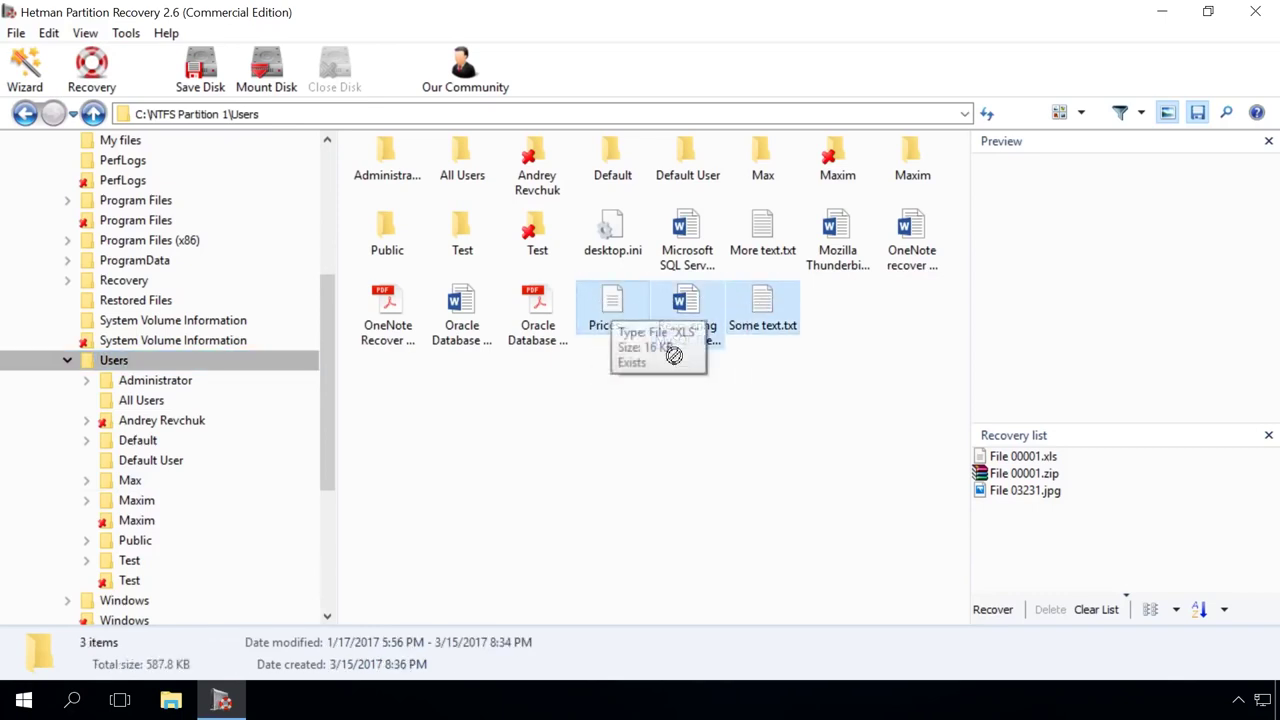
pyautogui.moveTo(612, 305); pyautogui.dragTo(1037, 558)
pyautogui.moveTo(567, 400)
pyautogui.mouseDown()
pyautogui.moveTo(368, 300)
pyautogui.moveTo(1000, 582)
pyautogui.mouseUp()
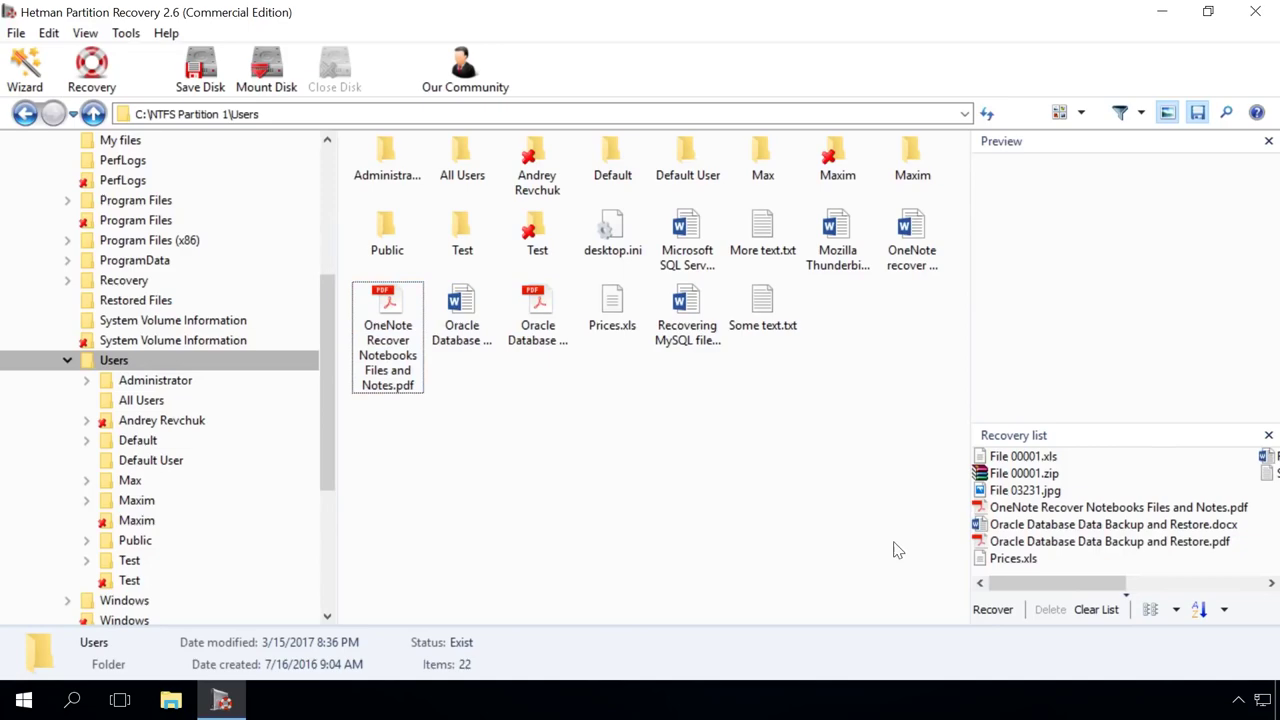
# - Recover the listed files to hard disk, saving them in a newly created folder, E:\New folder
pyautogui.click(990, 609)
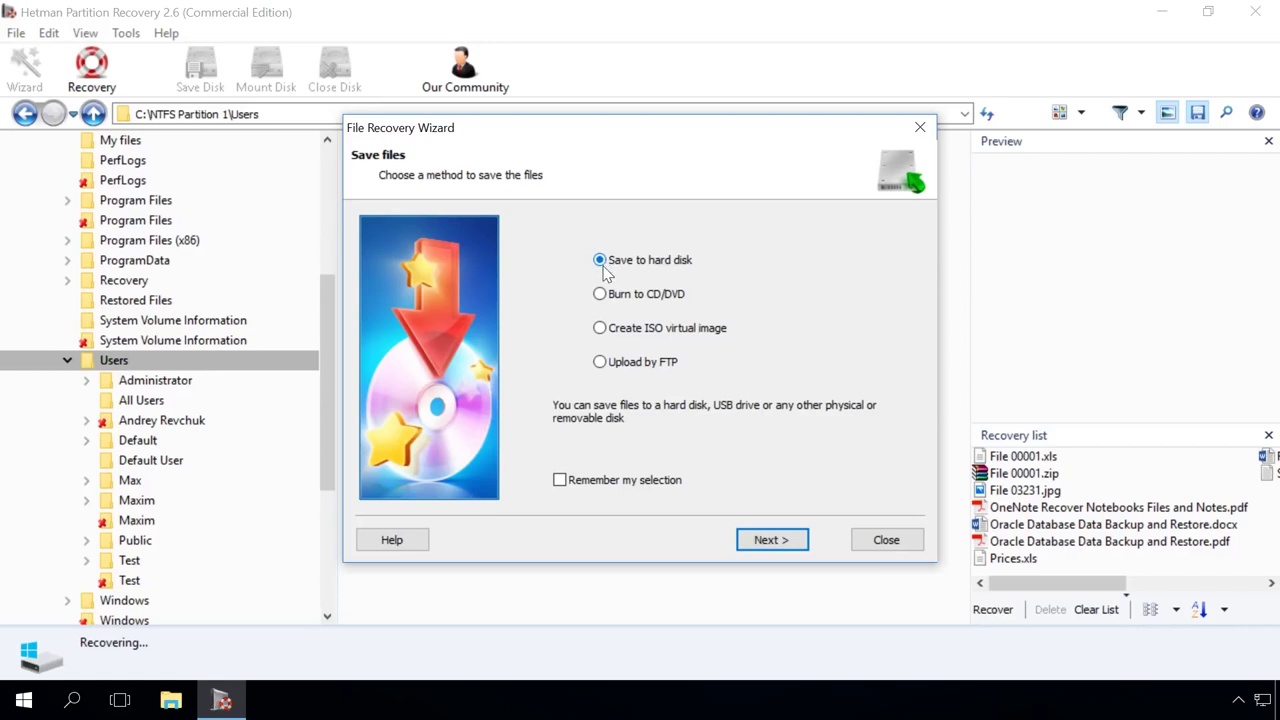
pyautogui.click(770, 540)
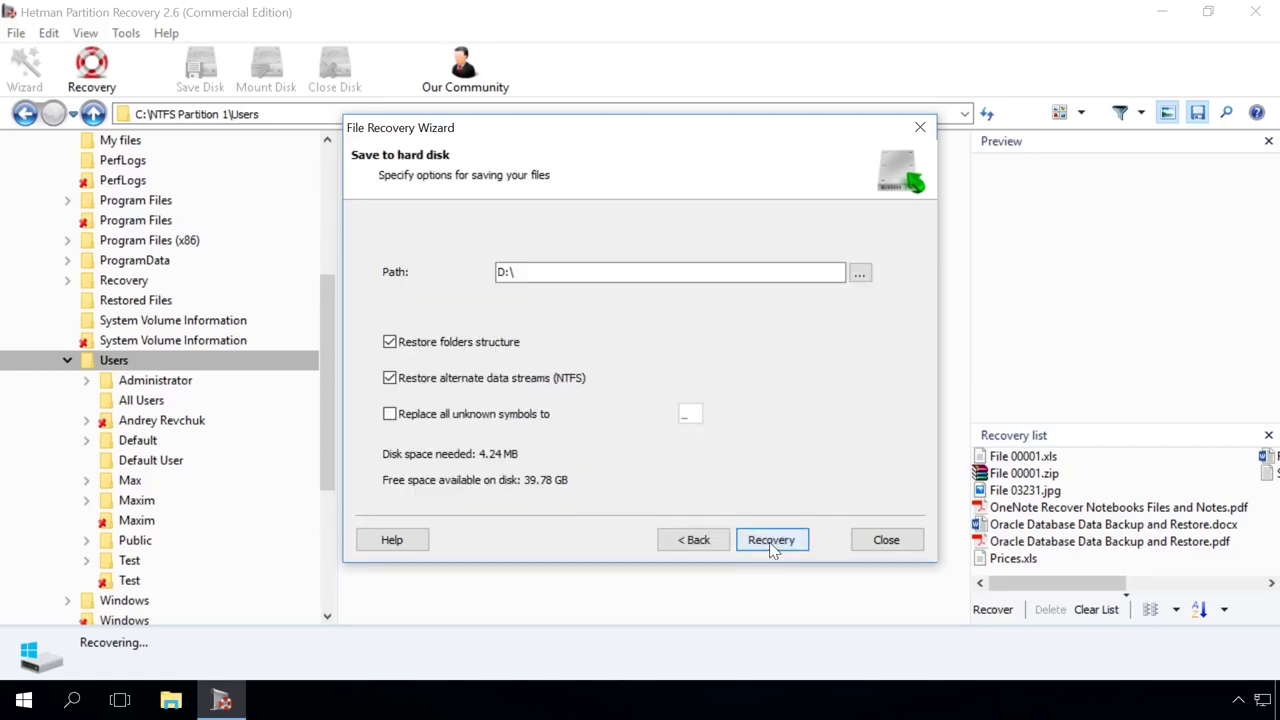
pyautogui.click(860, 273)
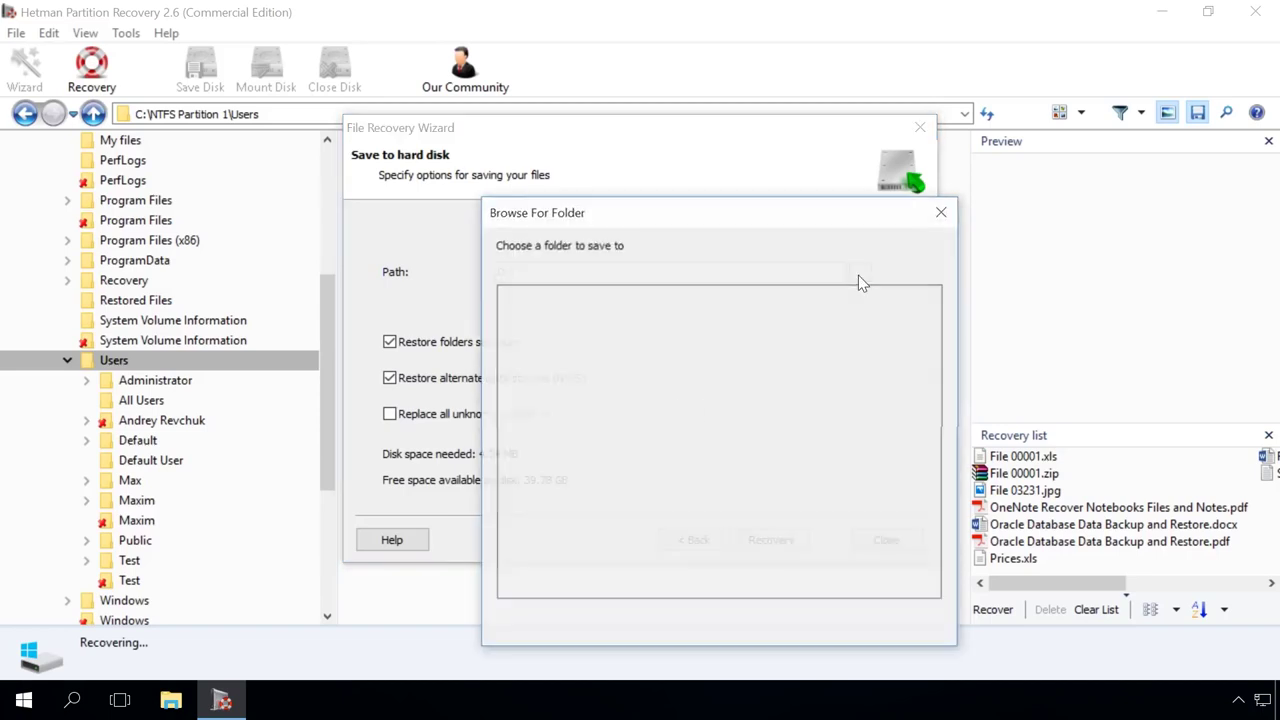
pyautogui.click(590, 535)
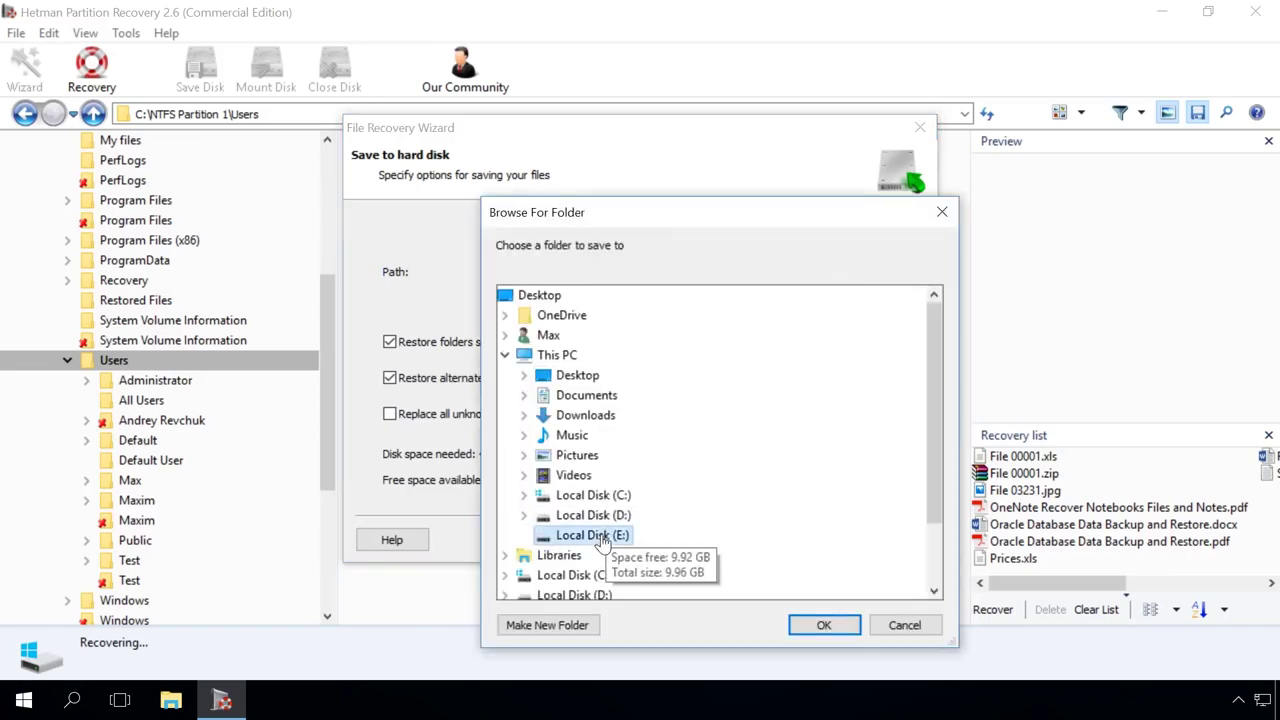
pyautogui.click(560, 625)
pyautogui.click(828, 626)
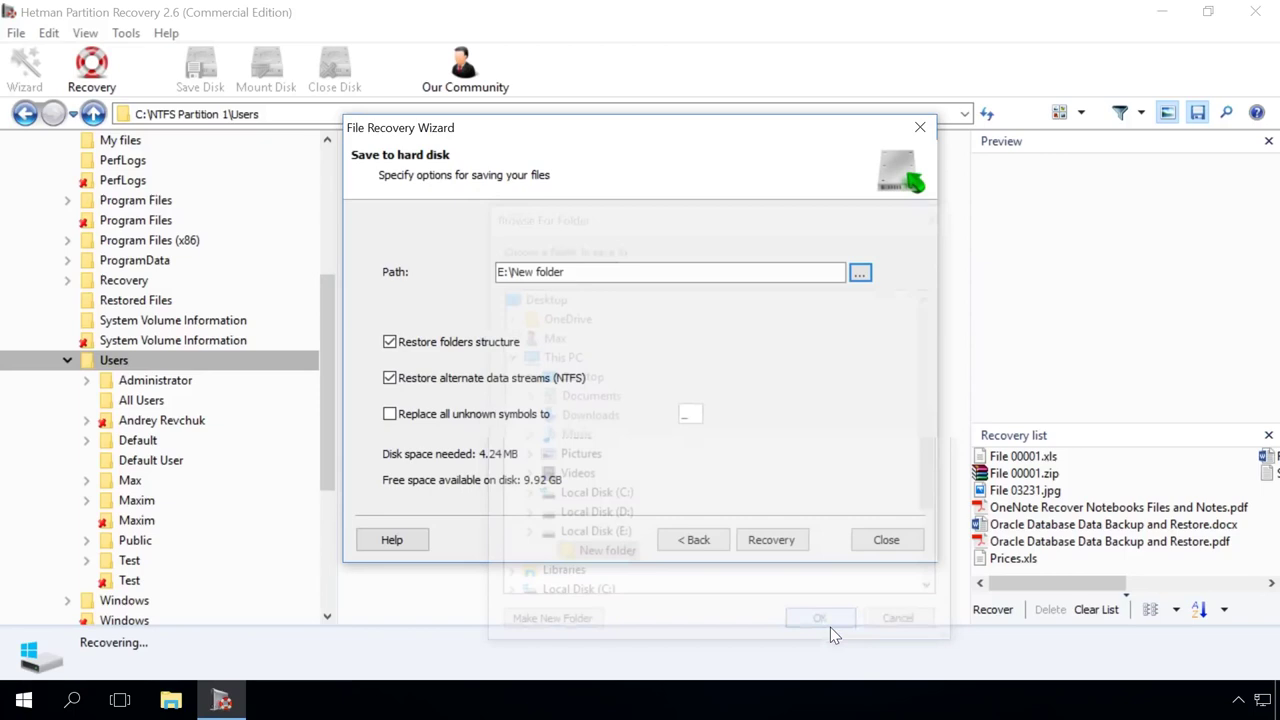
pyautogui.click(778, 545)
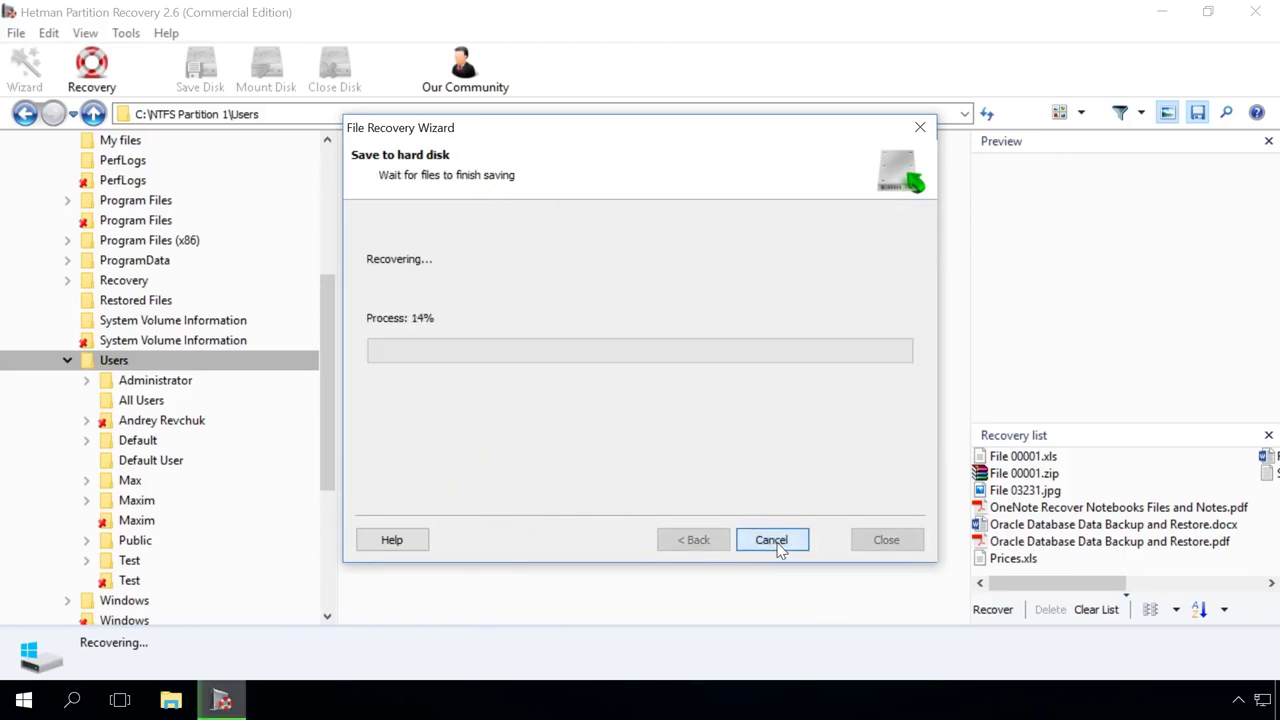
pyautogui.click(772, 541)
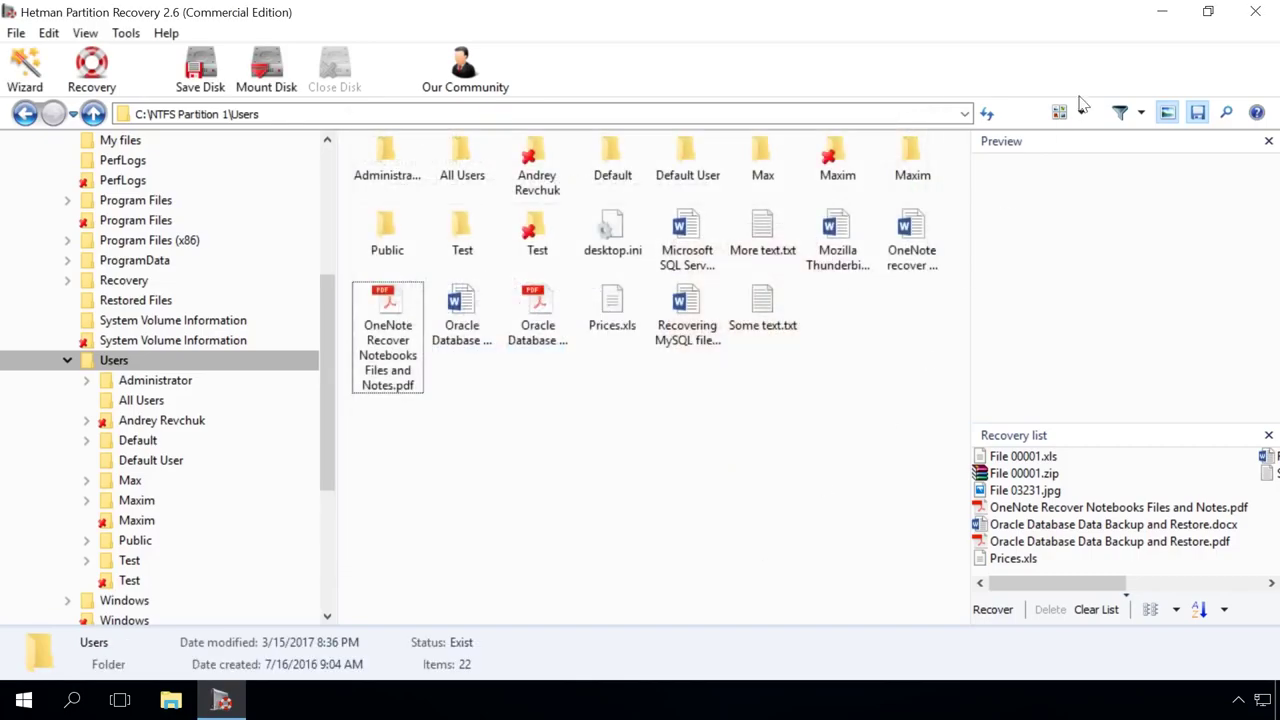
# - Check the recovered files in E:\New folder using File Explorer
pyautogui.click(1161, 12)
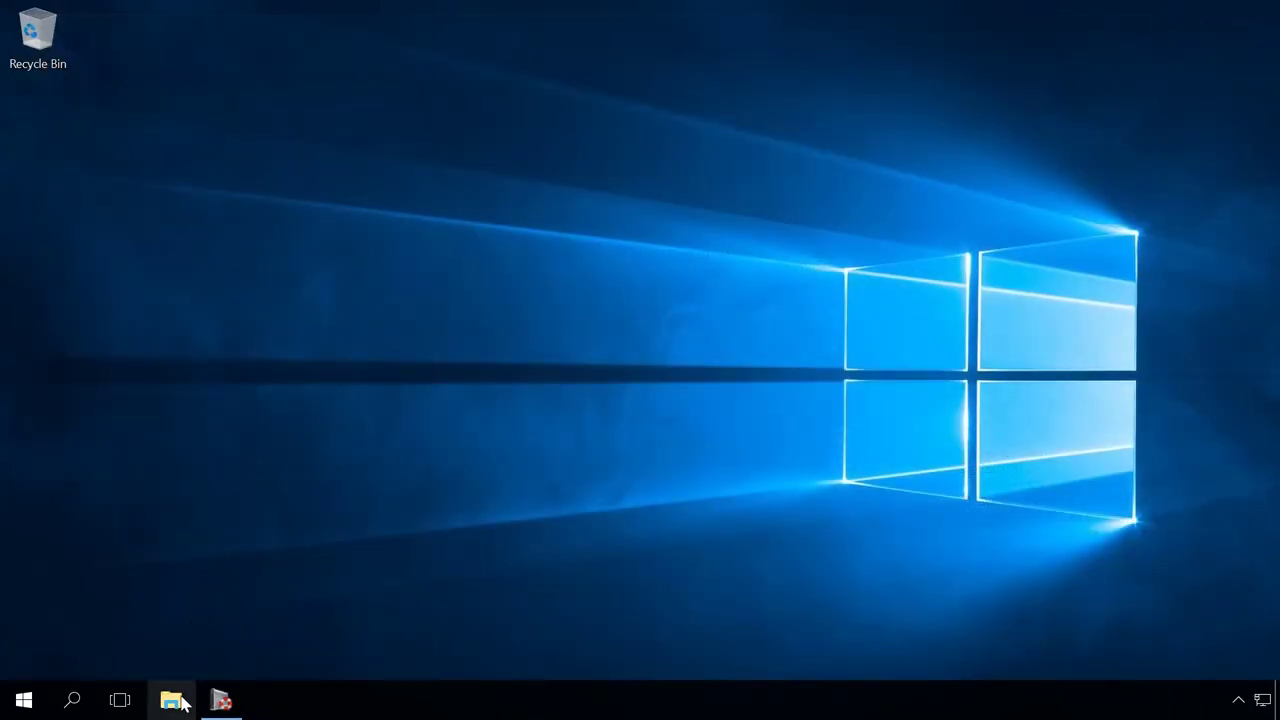
pyautogui.click(171, 700)
pyautogui.doubleClick(575, 481)
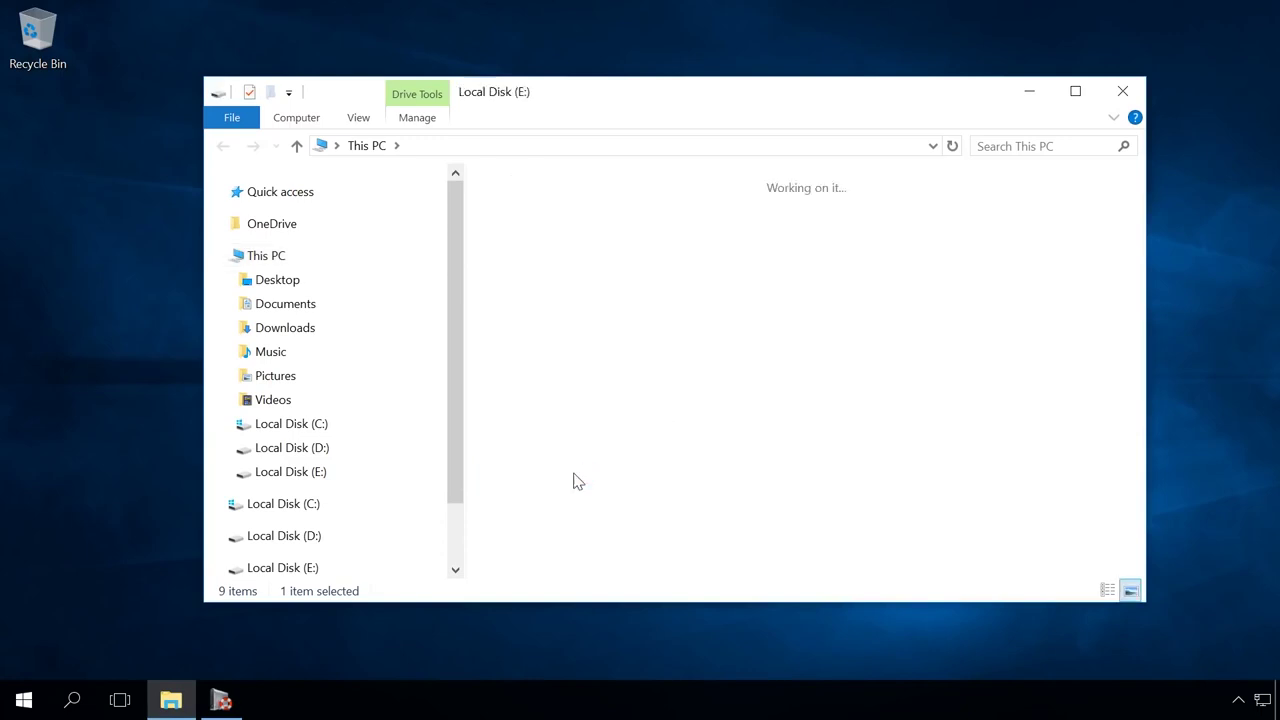
pyautogui.doubleClick(555, 268)
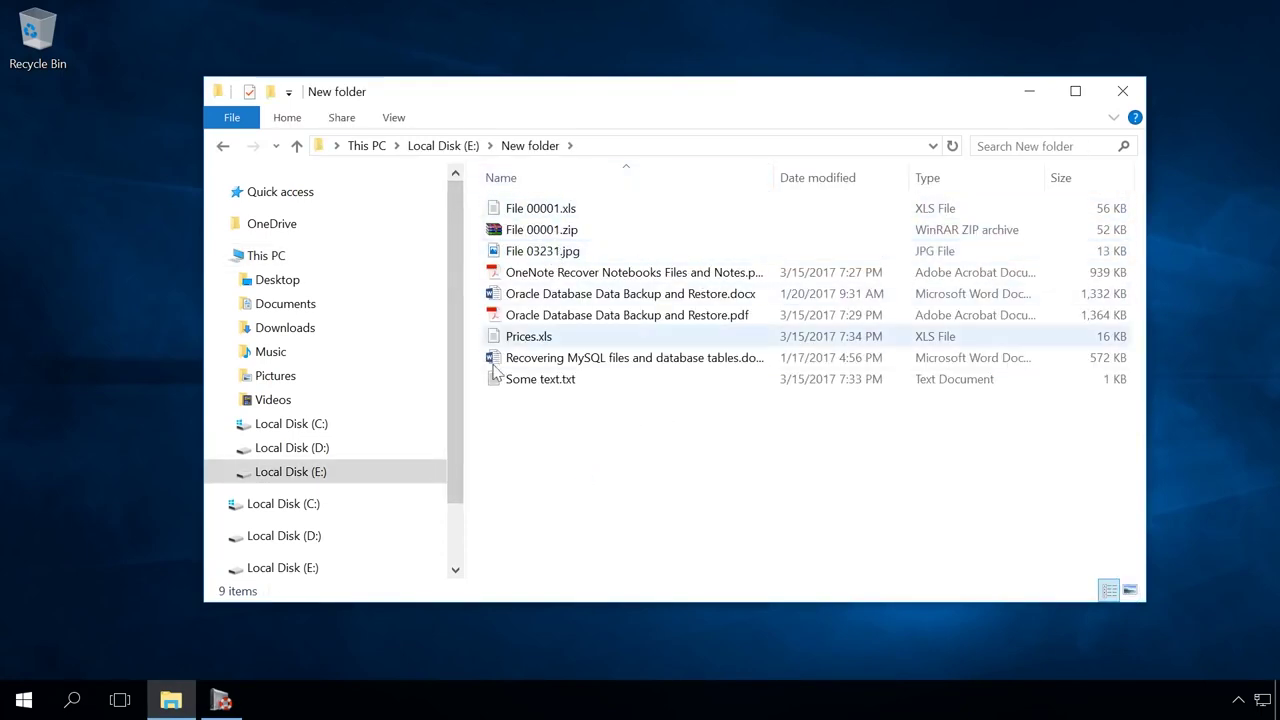
pyautogui.moveTo(590, 262)
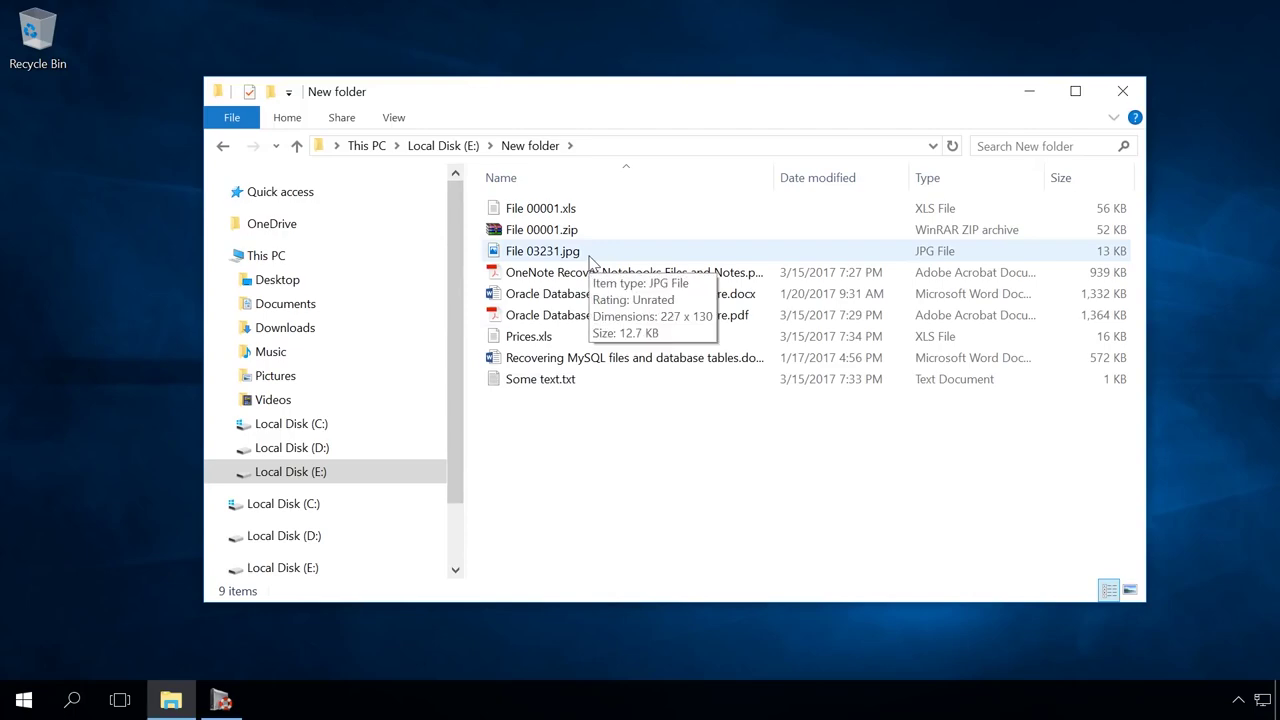
pyautogui.click(1128, 92)
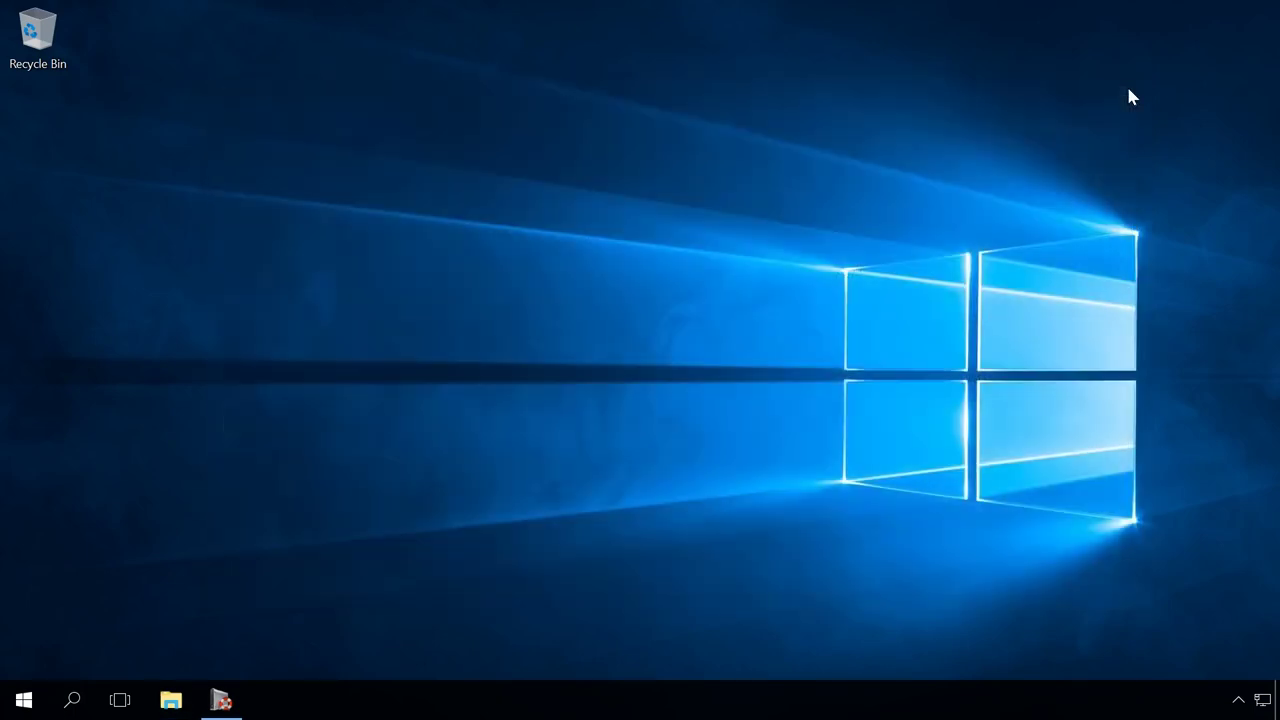
# - Return to Hetman Partition Recovery and start a full analysis of the 60 GB VMware physical disk with NTFS, FAT and content-aware searching
pyautogui.click(221, 700)
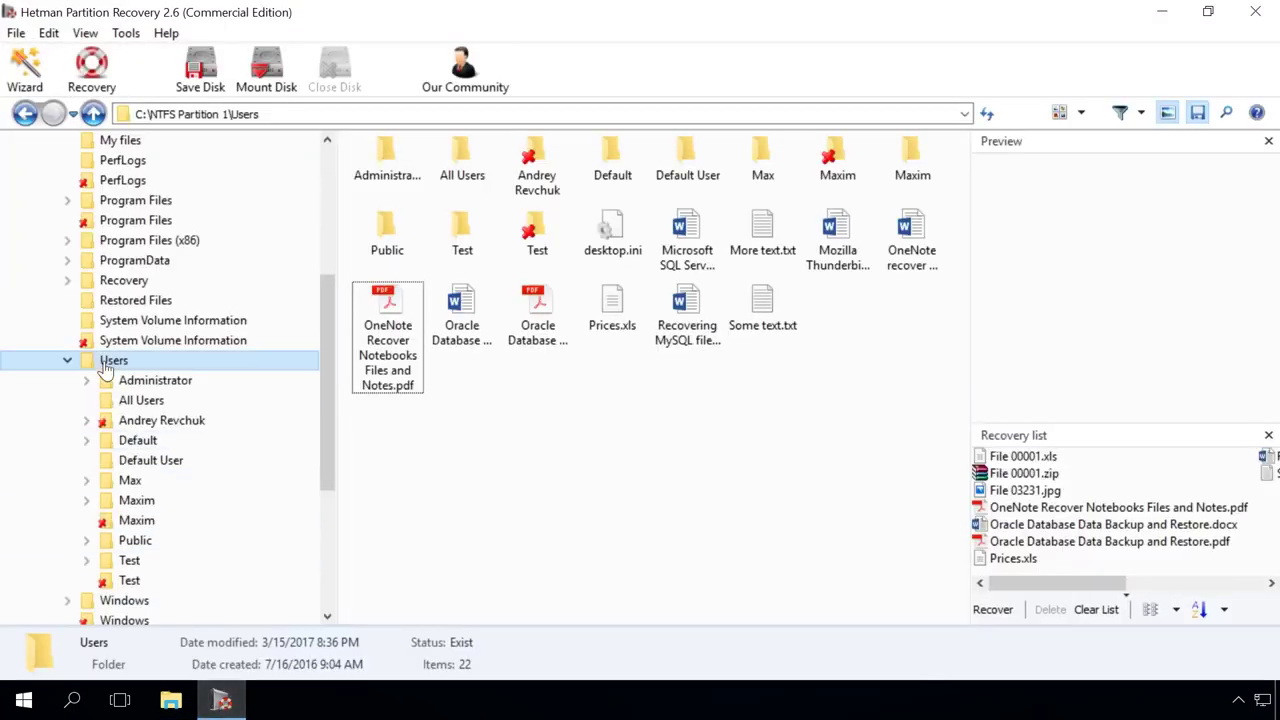
pyautogui.scroll(5, 170, 360)
pyautogui.click(29, 160)
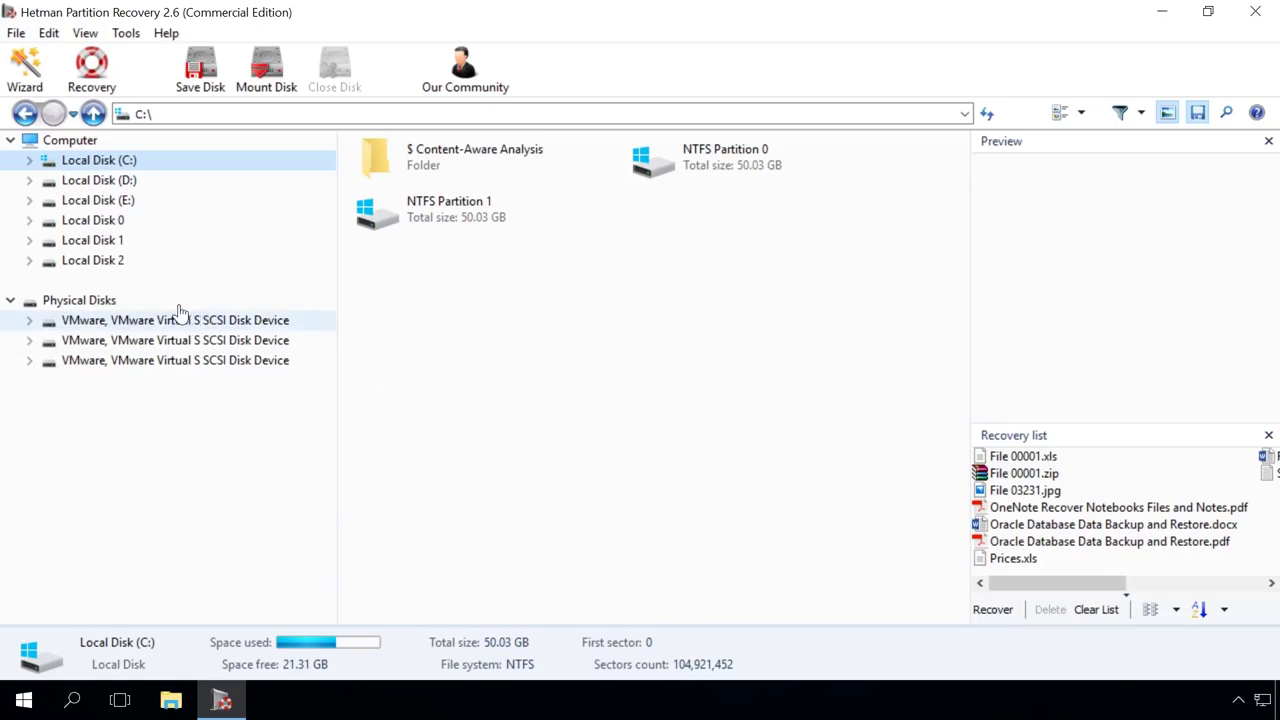
pyautogui.click(122, 301)
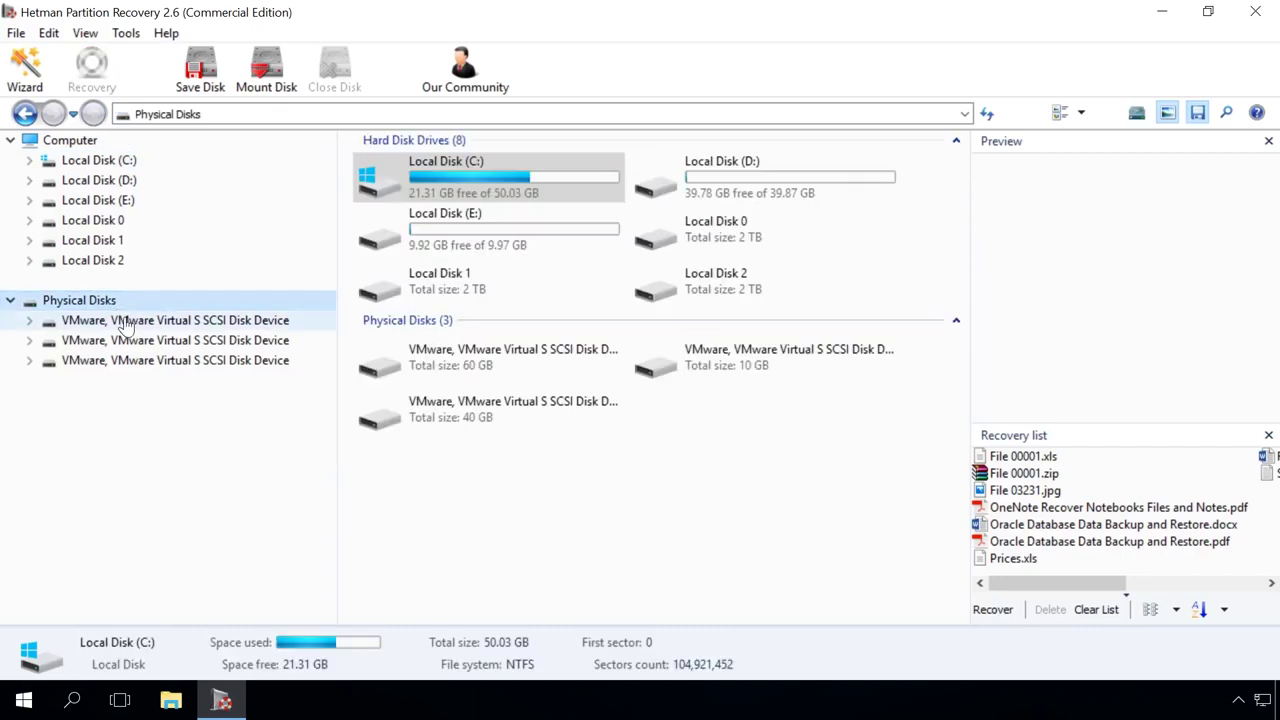
pyautogui.doubleClick(124, 321)
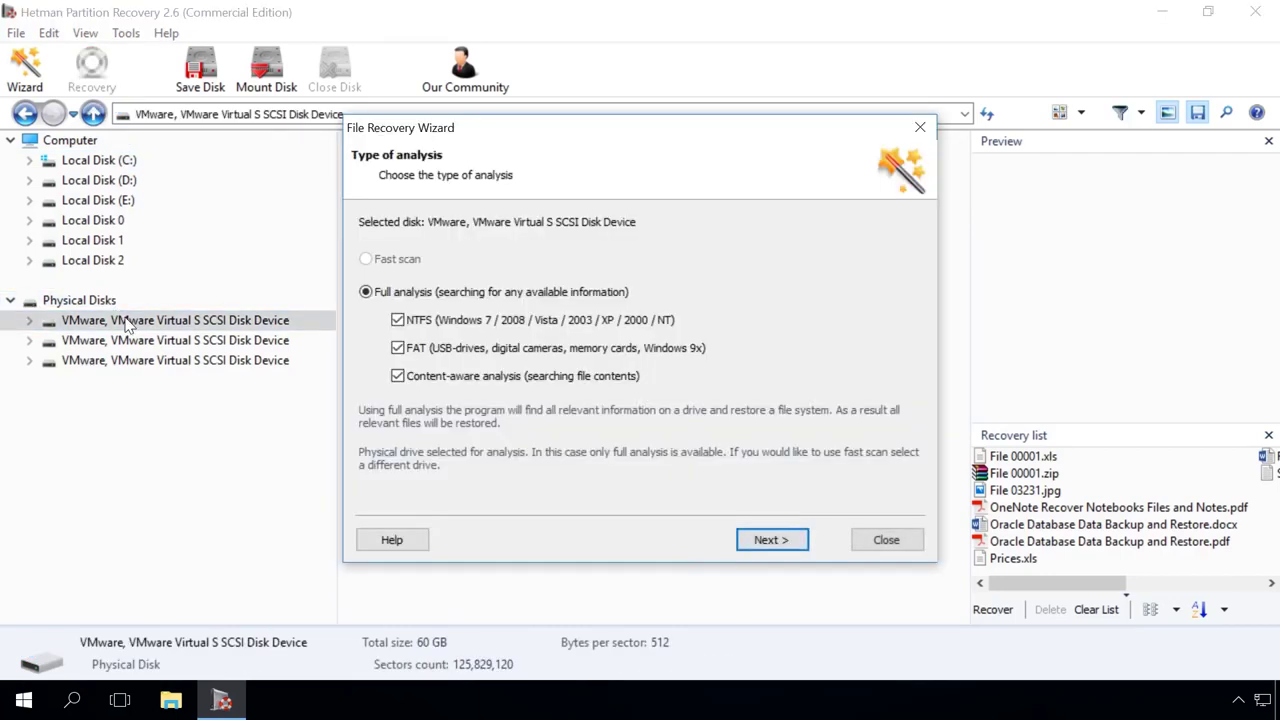
pyautogui.click(768, 548)
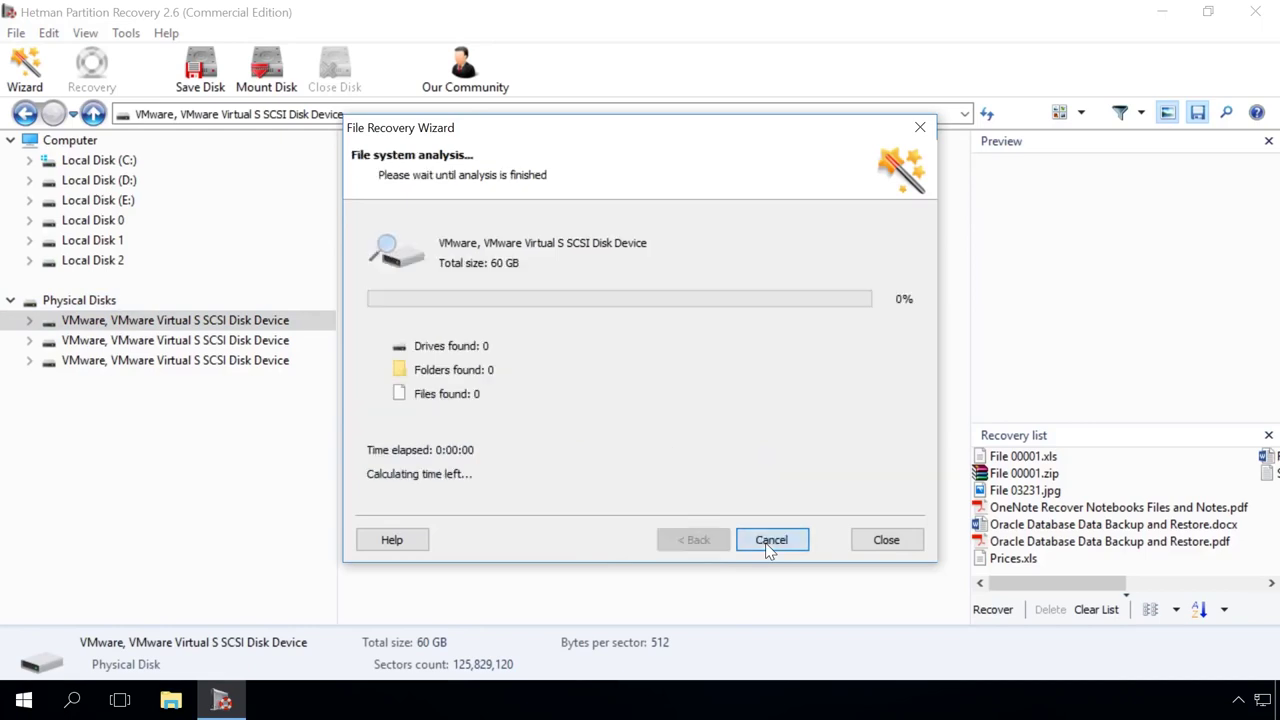